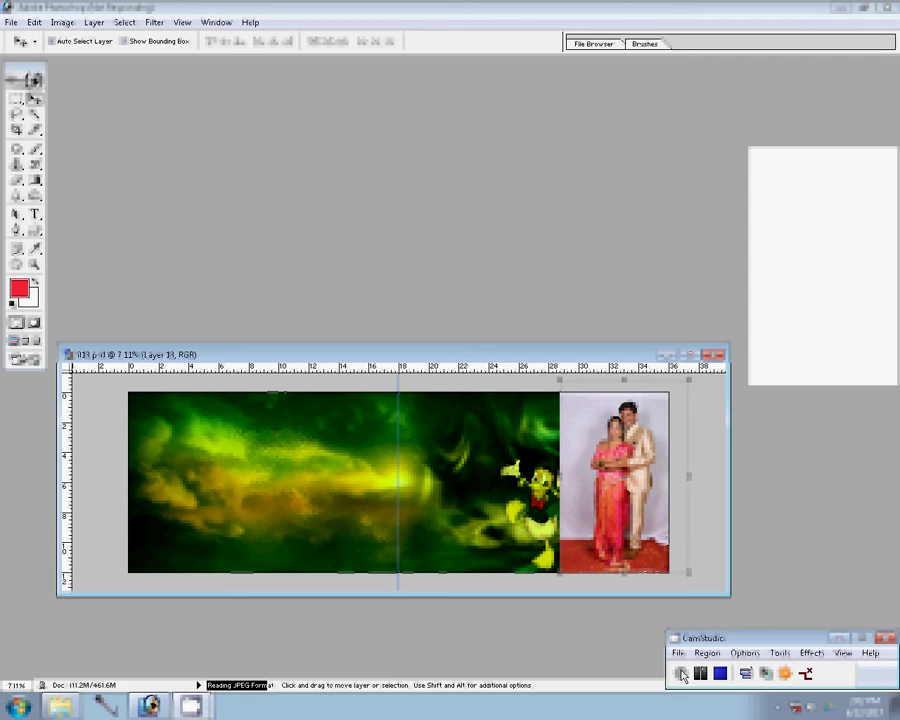
# Step: Open CHA_3512.JPG next to the green album document
pyautogui.click(681, 675)
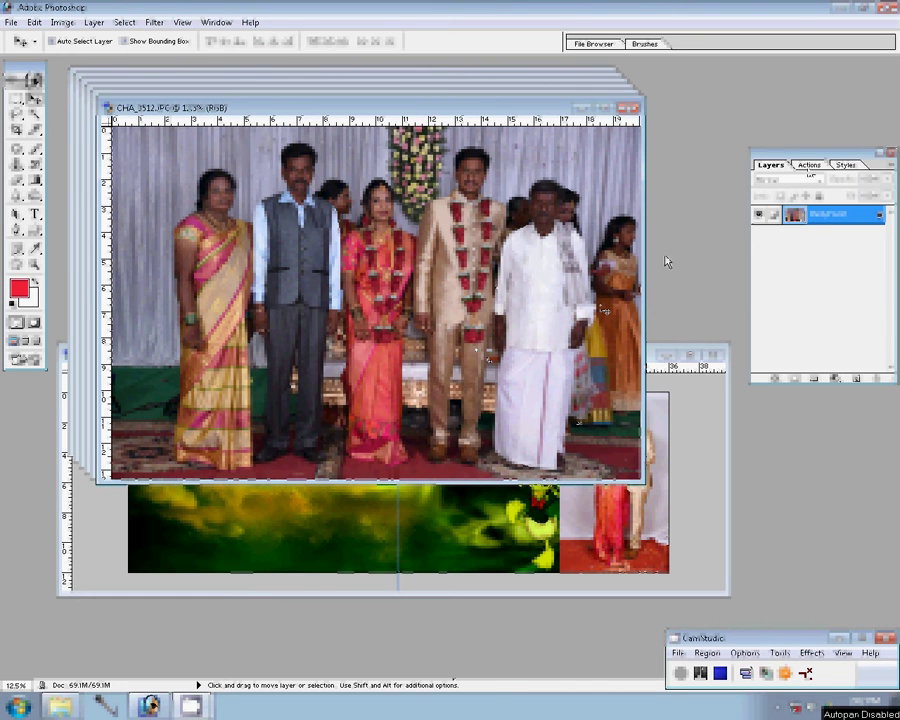
# Step: Shrink CHA_3512 by changing its document width in Image Size
pyautogui.click(810, 165)
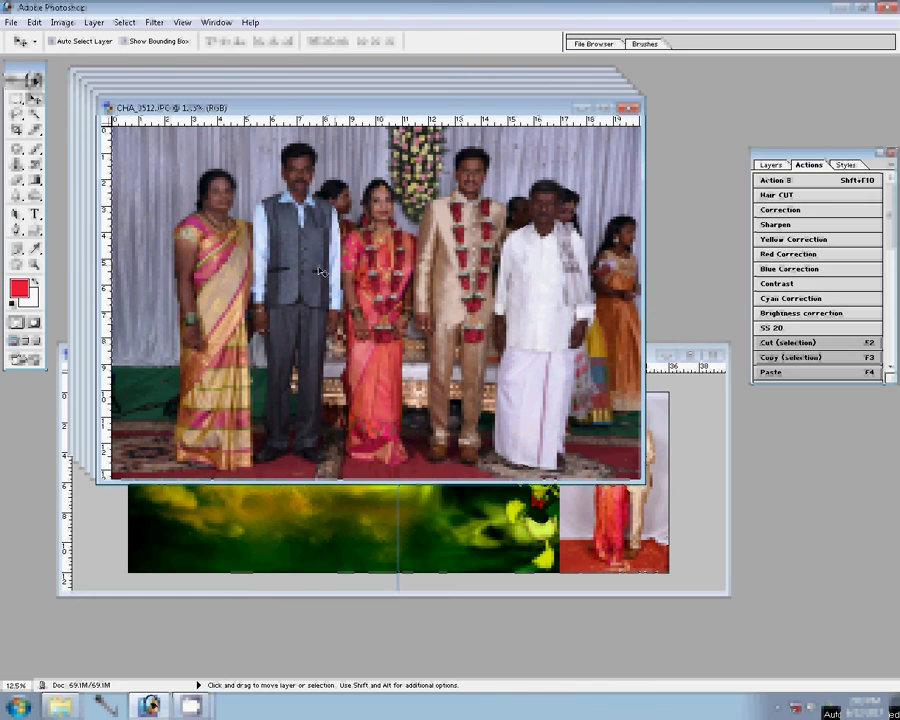
pyautogui.click(62, 22)
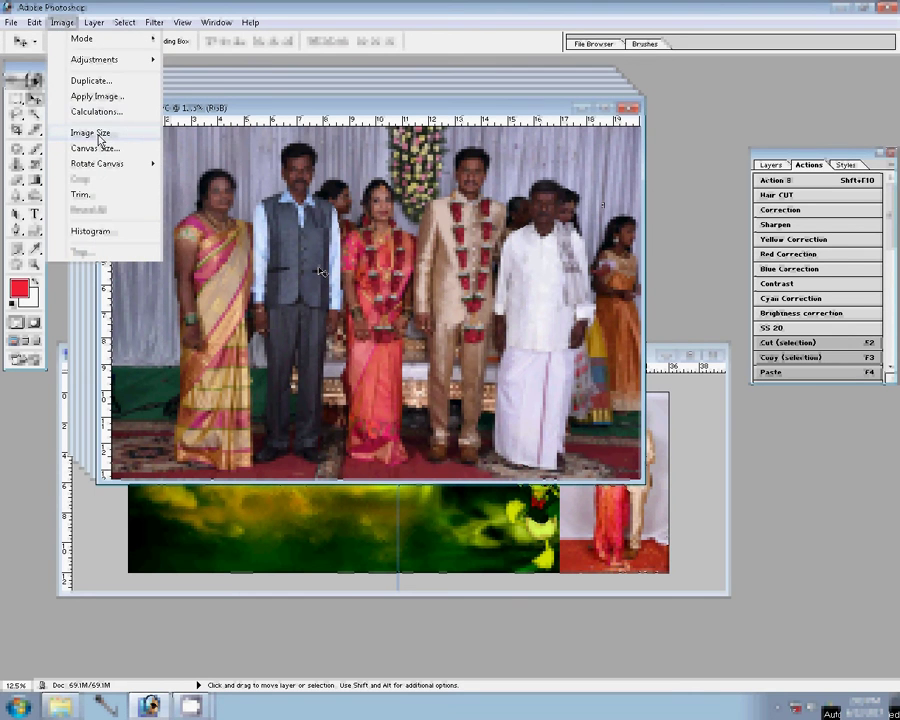
pyautogui.click(99, 136)
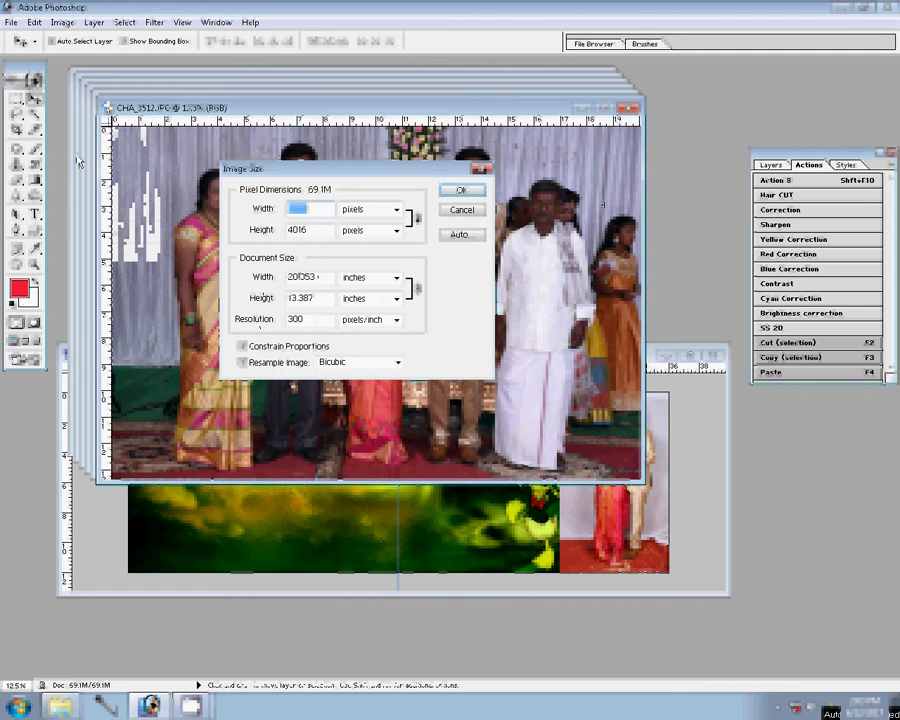
pyautogui.click(300, 277)
pyautogui.click(460, 190)
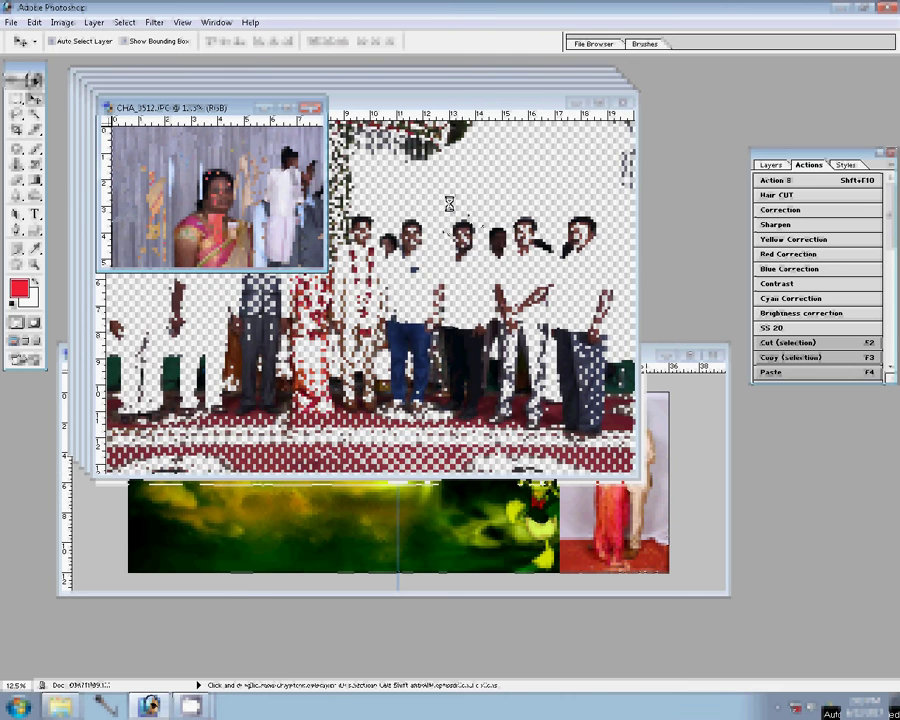
# Step: Fit CHA_3512 on screen, run the Correction action, and bring the next group photo forward
pyautogui.press('z')
pyautogui.click(330, 40)
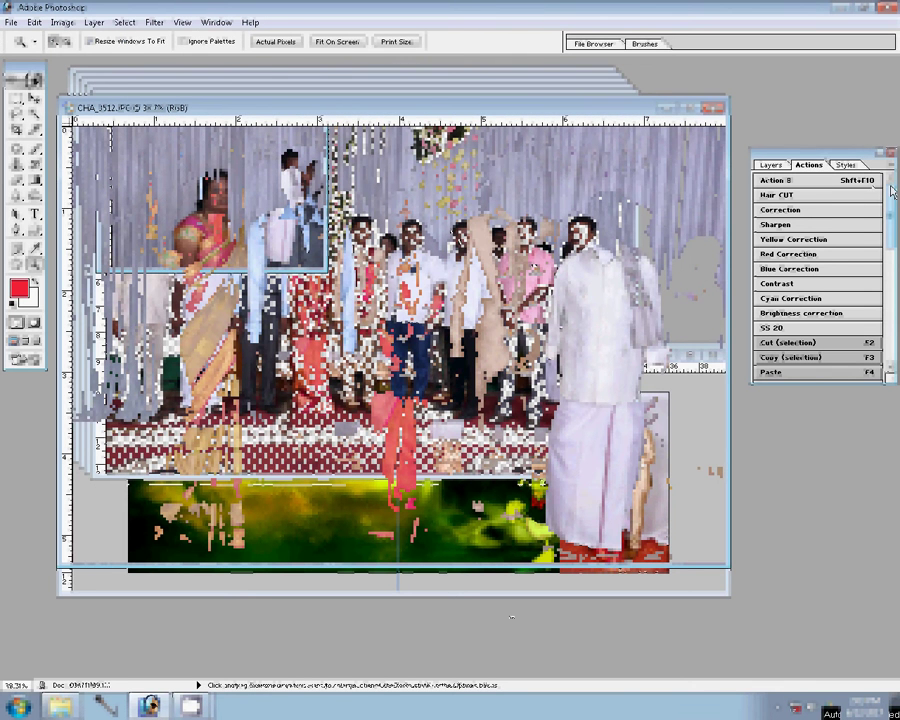
pyautogui.click(802, 210)
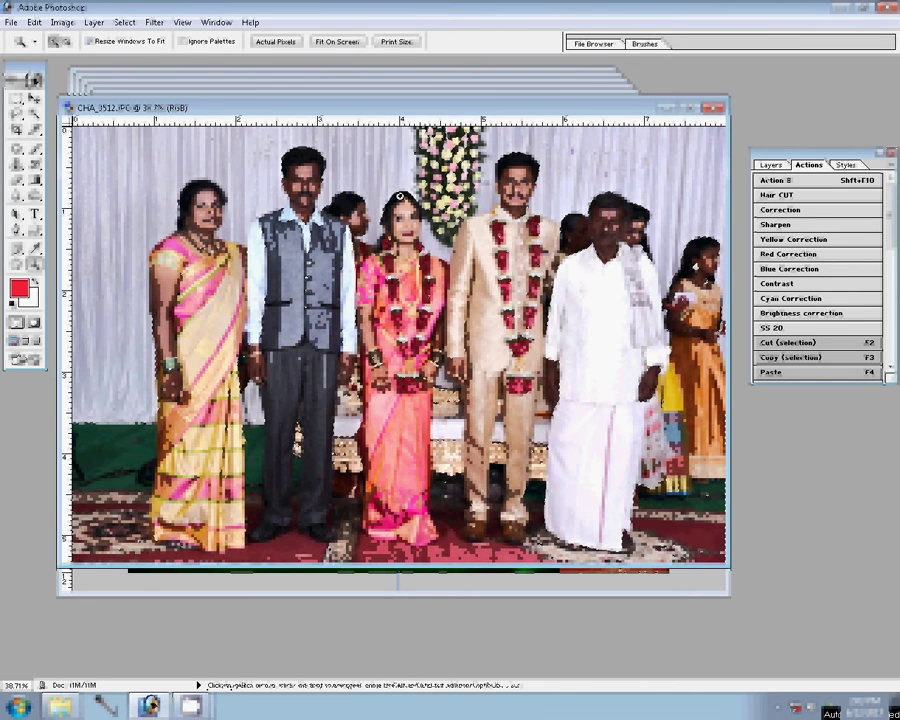
pyautogui.press('v')
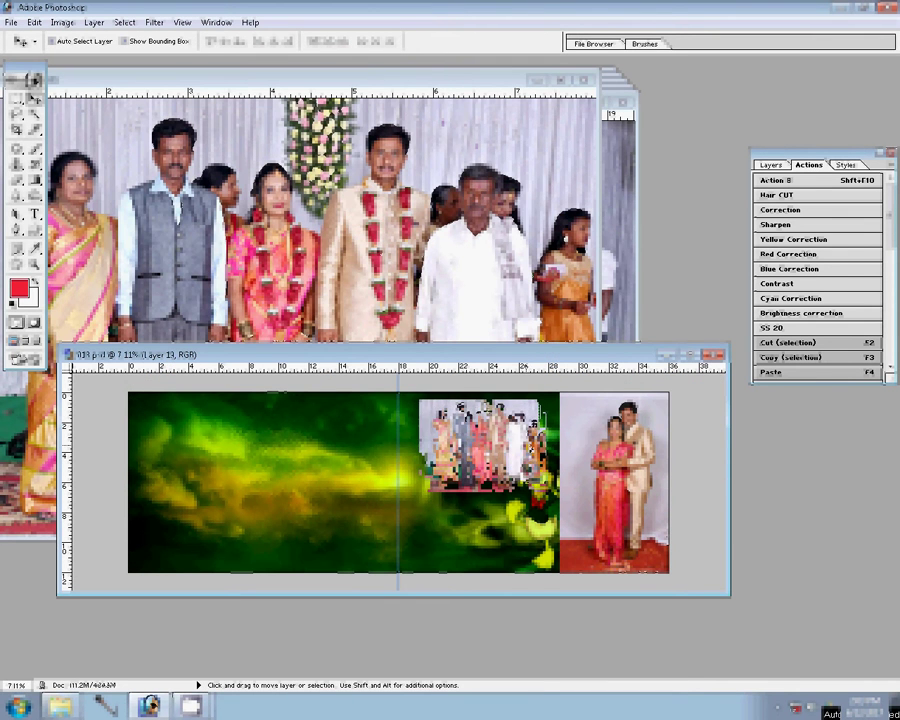
pyautogui.click(586, 90)
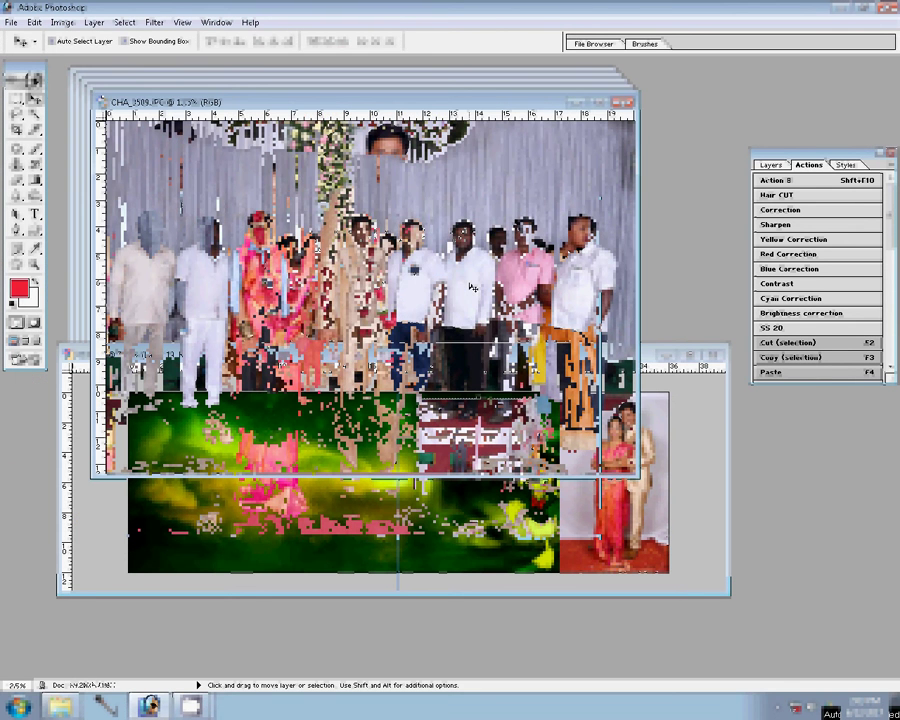
# Step: Resize CHA_3509 to 8 inches wide and drag it onto the album spread
pyautogui.hotkey('ctrl', 'alt', 'i')
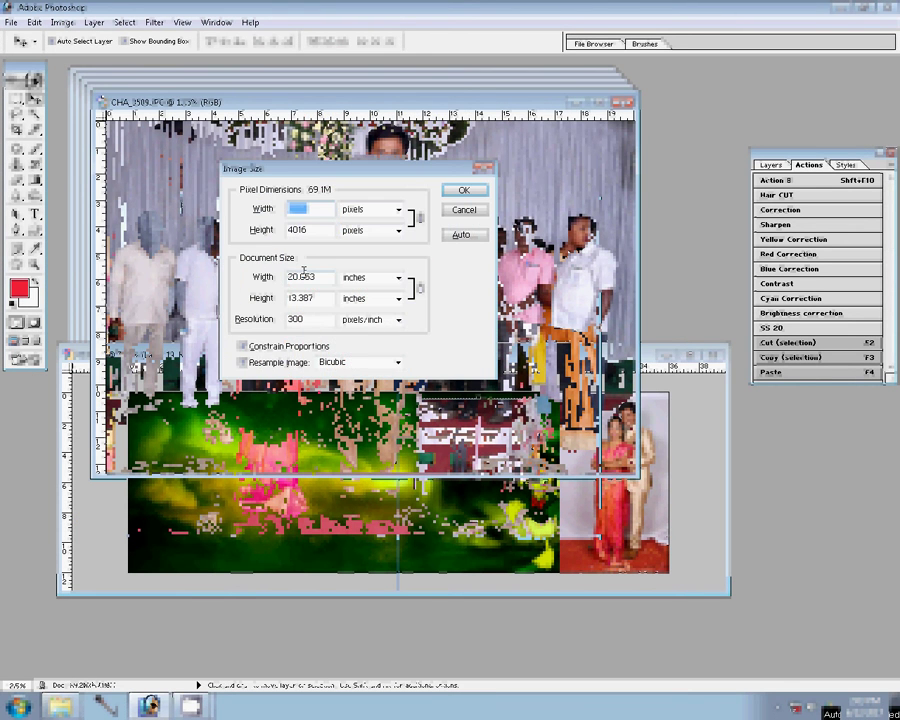
pyautogui.doubleClick(303, 276)
pyautogui.write('8')
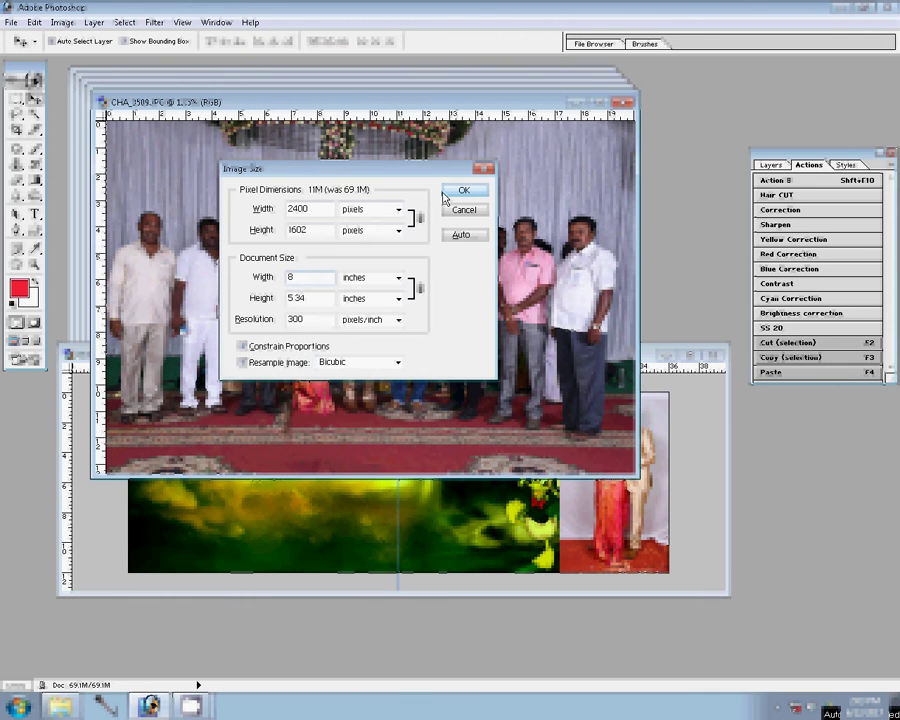
pyautogui.click(445, 195)
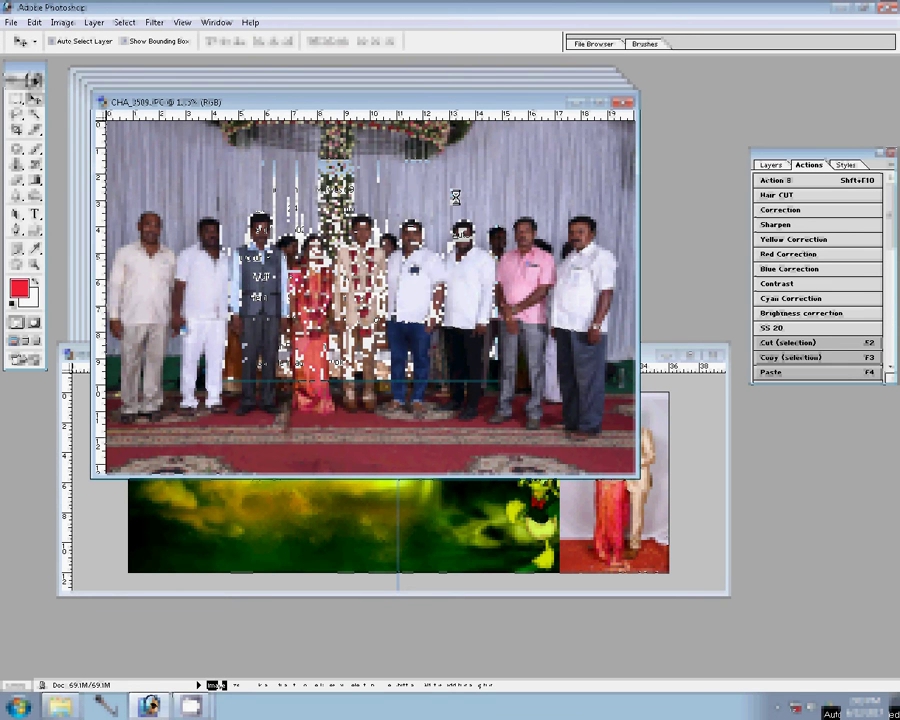
pyautogui.moveTo(455, 197); pyautogui.dragTo(478, 438)
pyautogui.press('z')
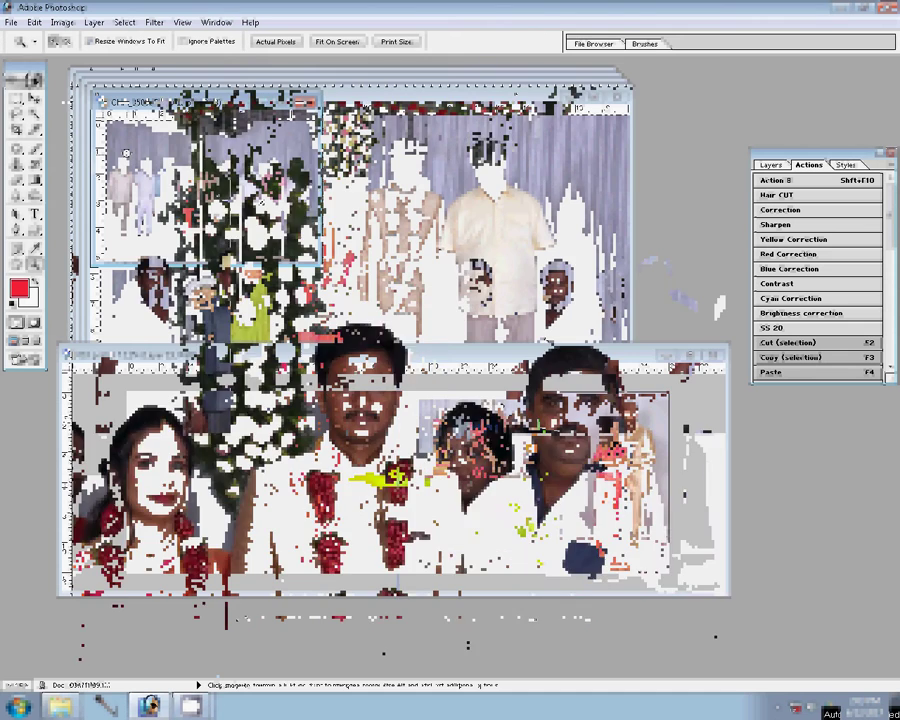
# Step: Zoom CHA_3509 to 100% and pan across the group from the men to the leftmost guests
pyautogui.click(408, 287)
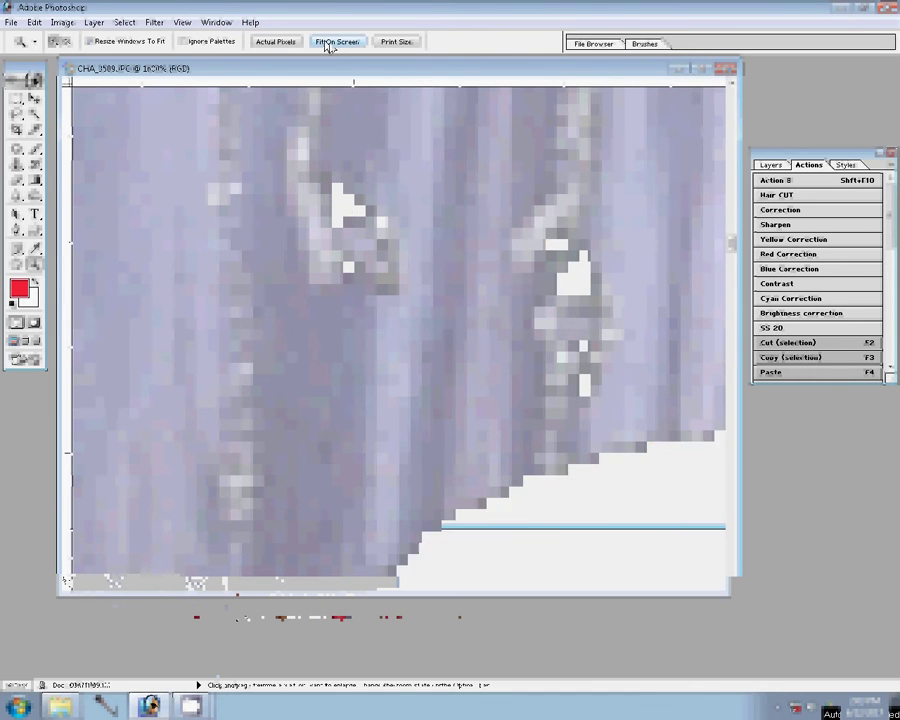
pyautogui.click(325, 45)
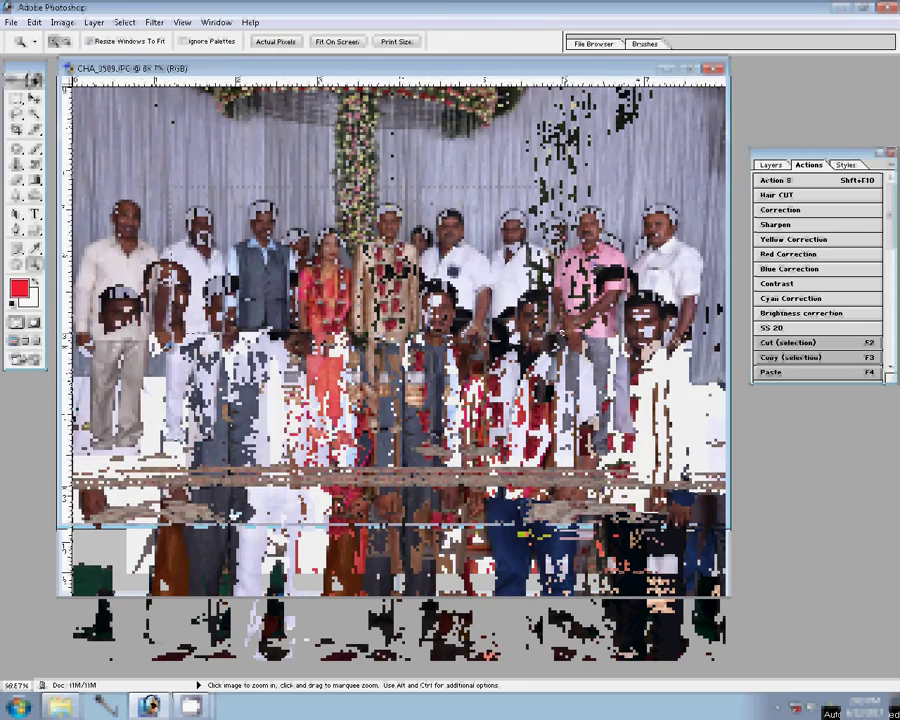
pyautogui.click(142, 383)
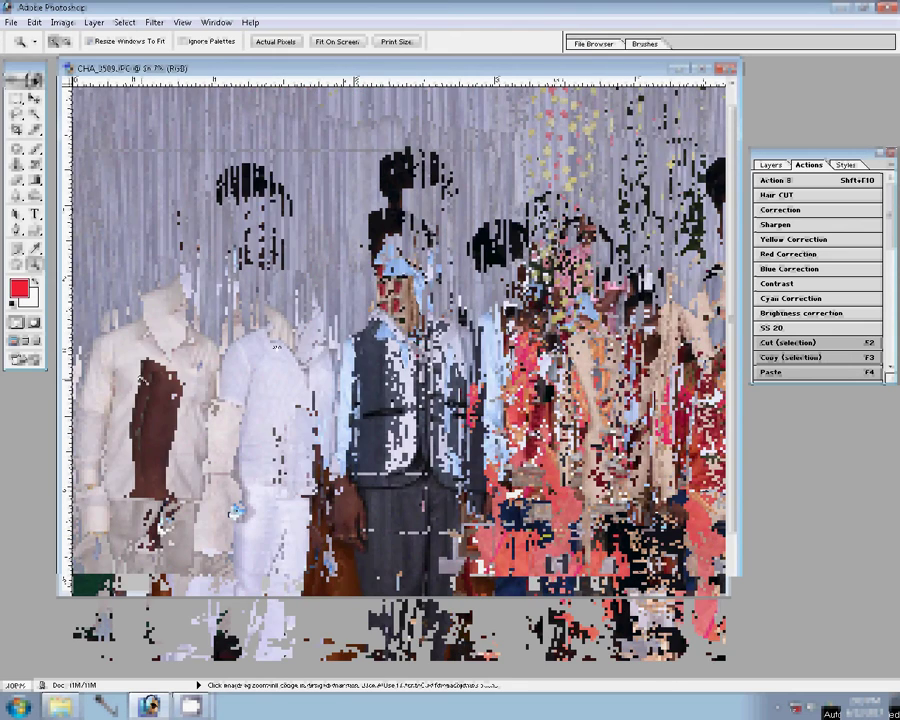
pyautogui.click(392, 346)
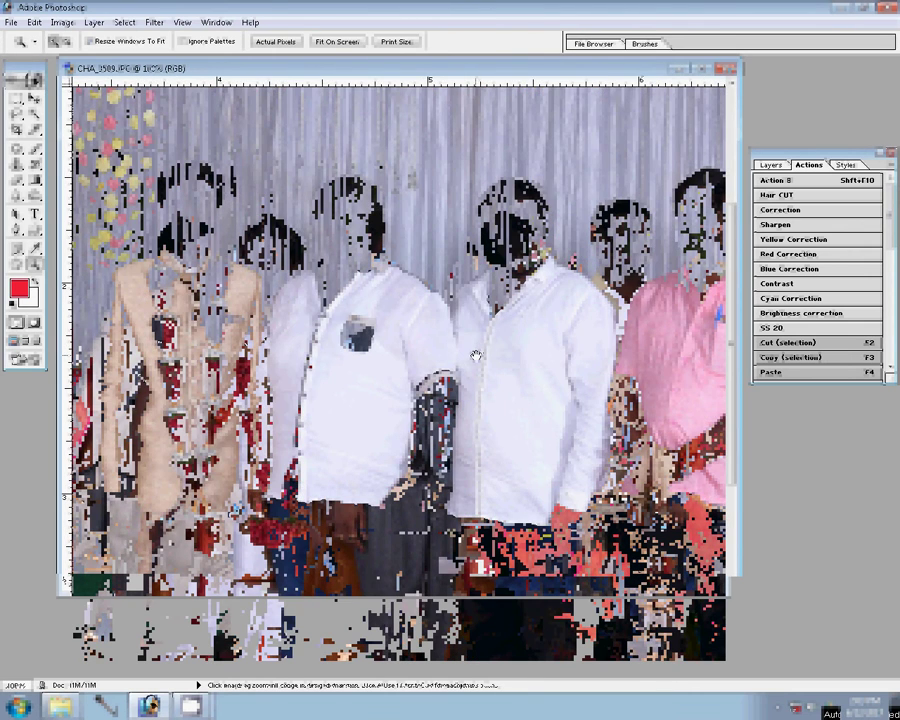
pyautogui.moveTo(475, 356); pyautogui.dragTo(397, 354)
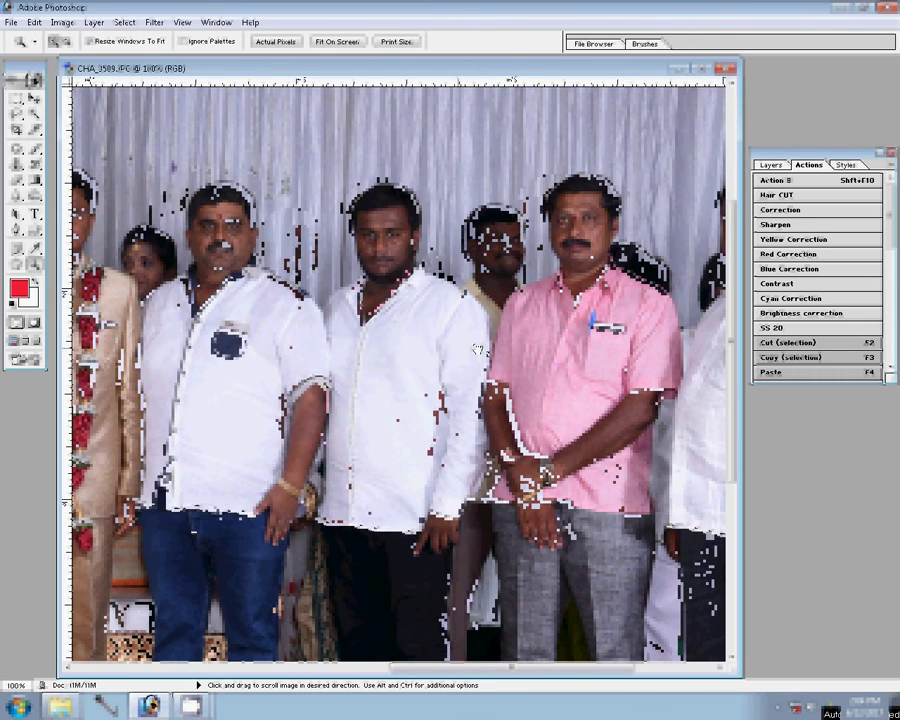
pyautogui.moveTo(191, 360); pyautogui.dragTo(396, 362)
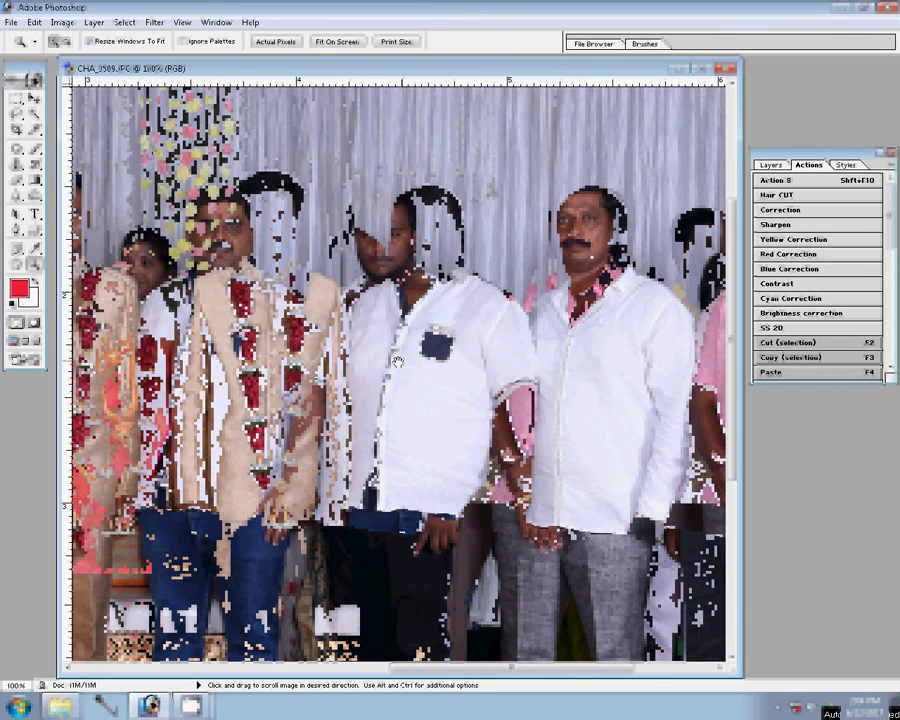
pyautogui.moveTo(337, 358); pyautogui.dragTo(440, 347)
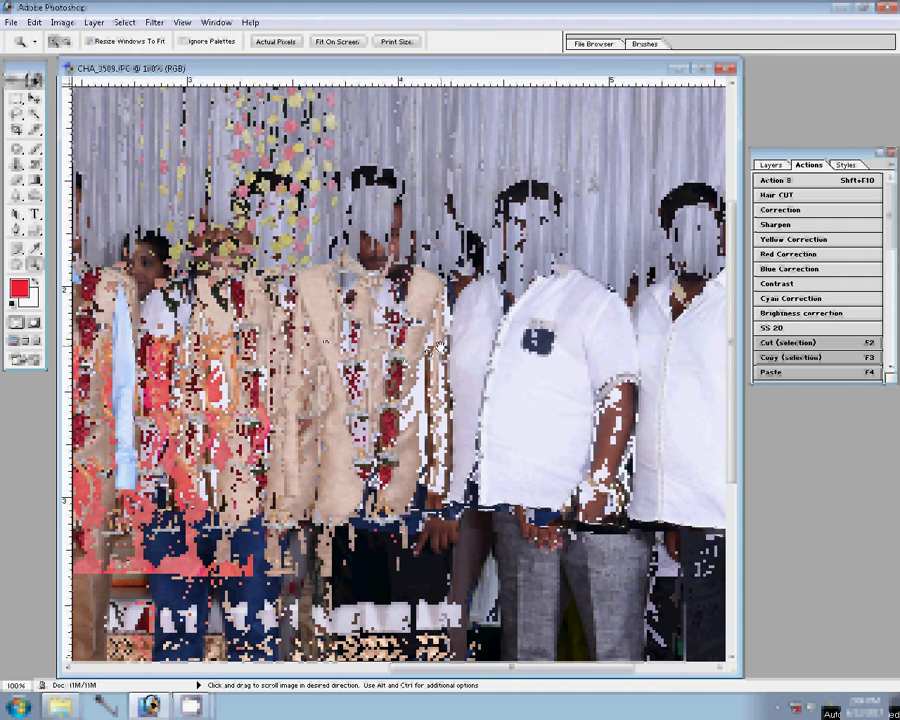
pyautogui.moveTo(315, 348); pyautogui.dragTo(415, 350)
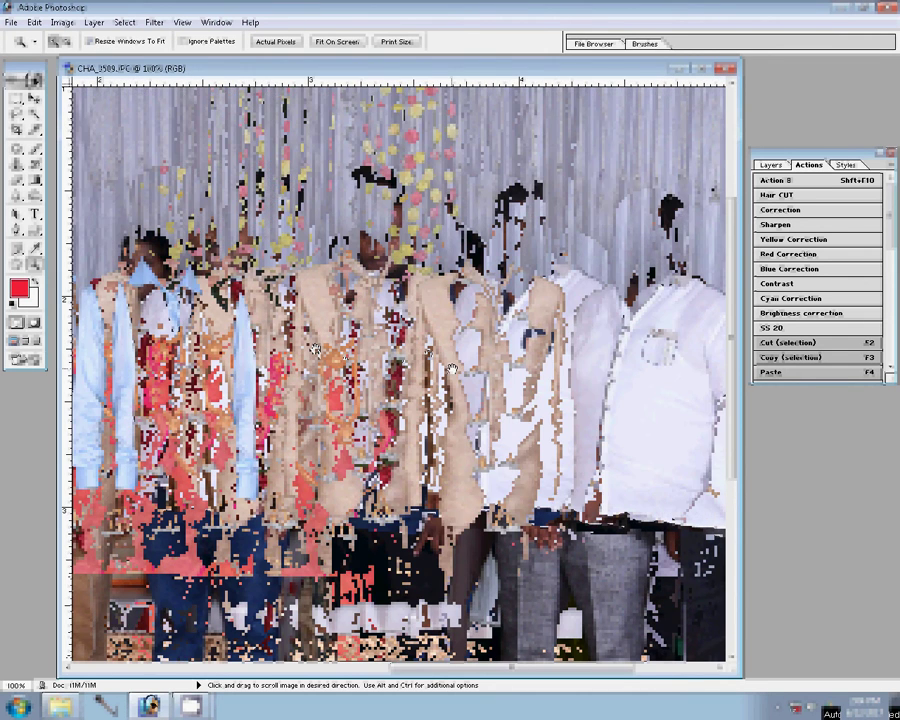
pyautogui.moveTo(332, 376); pyautogui.dragTo(482, 378)
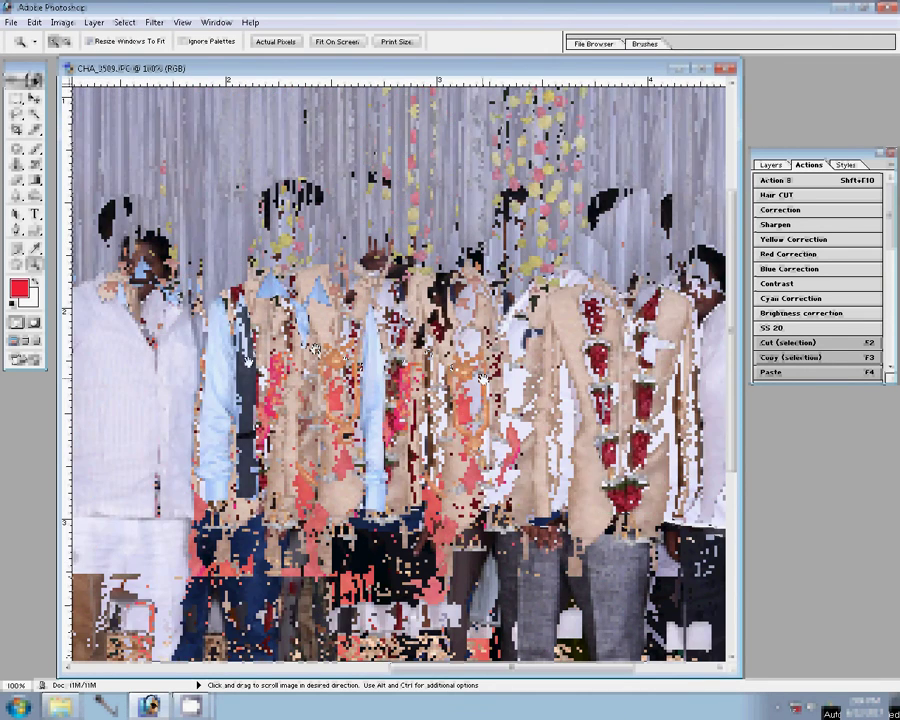
pyautogui.moveTo(250, 375); pyautogui.dragTo(430, 375)
pyautogui.moveTo(323, 373); pyautogui.dragTo(411, 373)
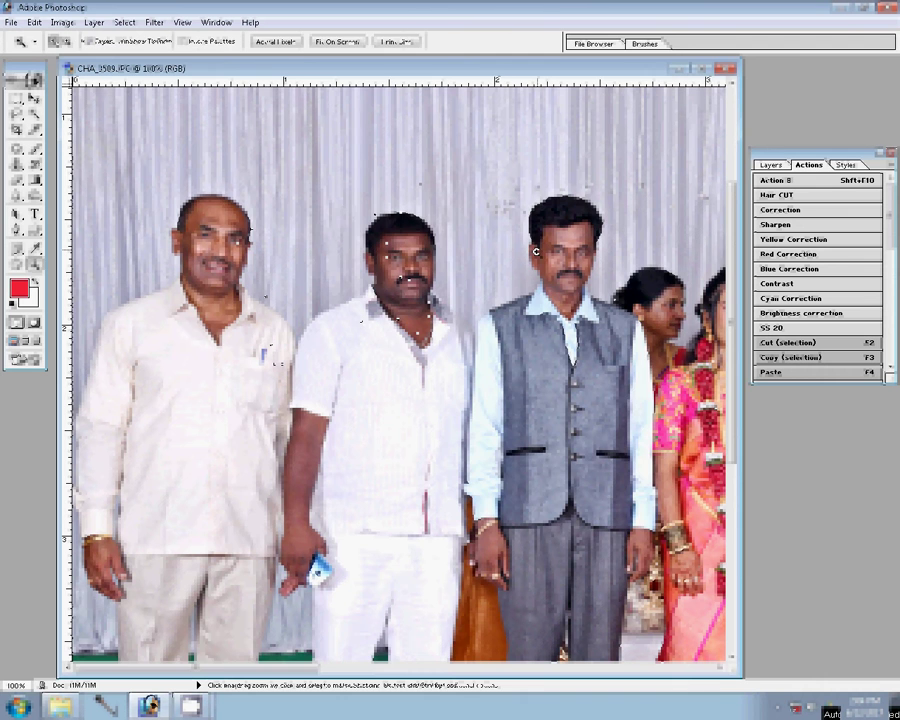
pyautogui.press('v')
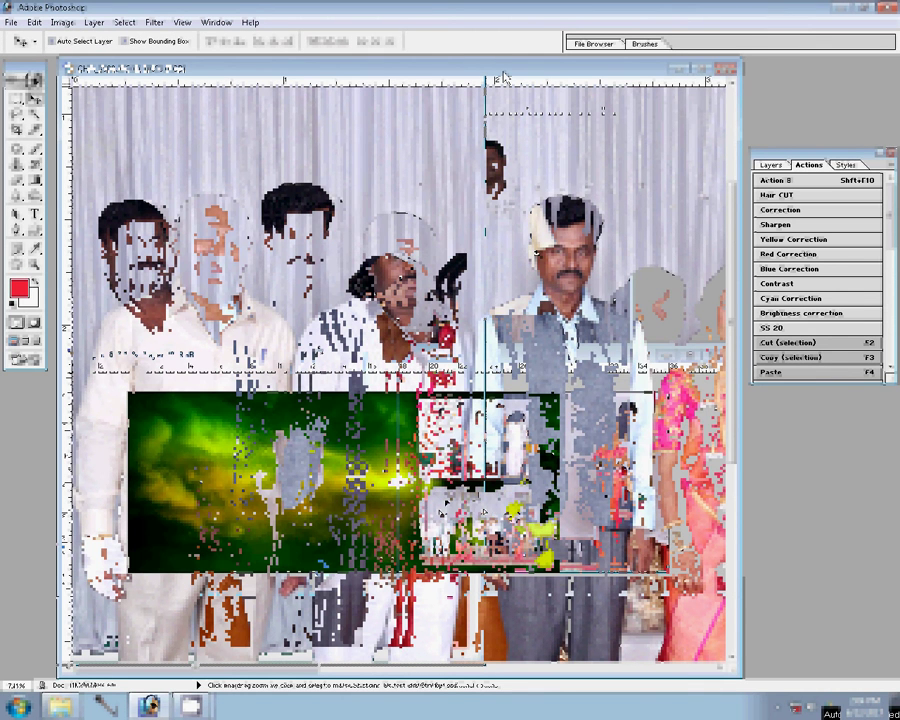
# Step: Close the previous photo document without saving changes
pyautogui.click(505, 78)
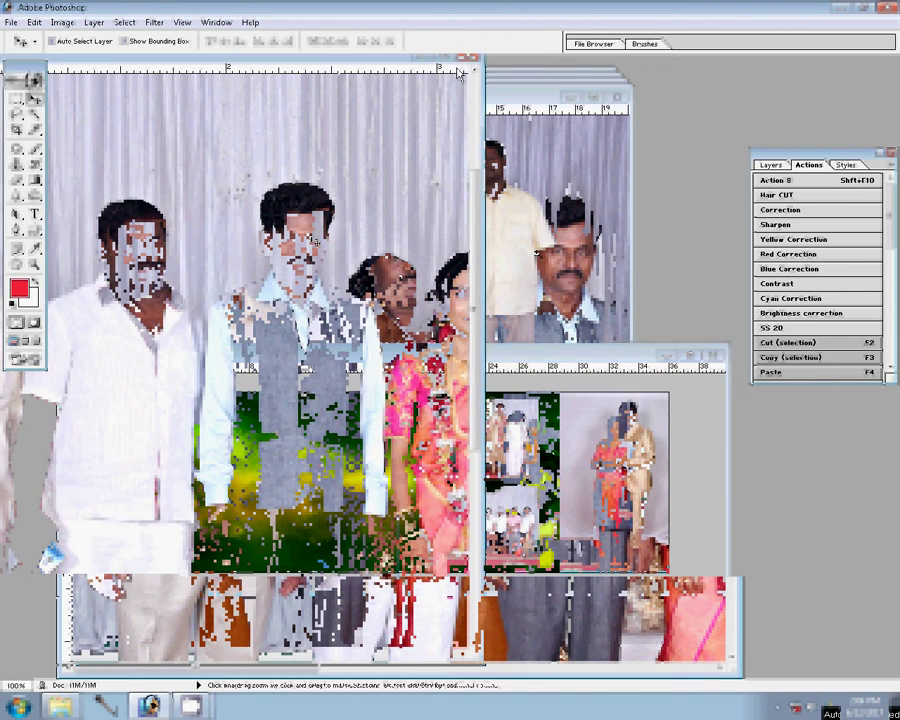
pyautogui.click(472, 58)
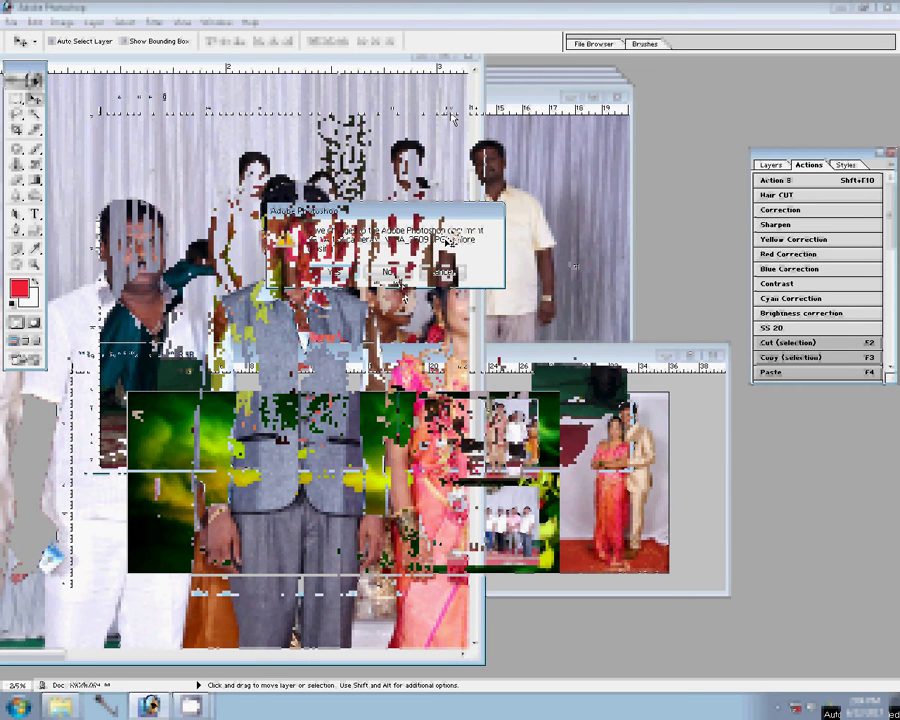
pyautogui.click(392, 272)
# Step: Resize CHA_3508 to 30 inches wide in Image Size
pyautogui.hotkey('ctrl', 'alt', 'i')
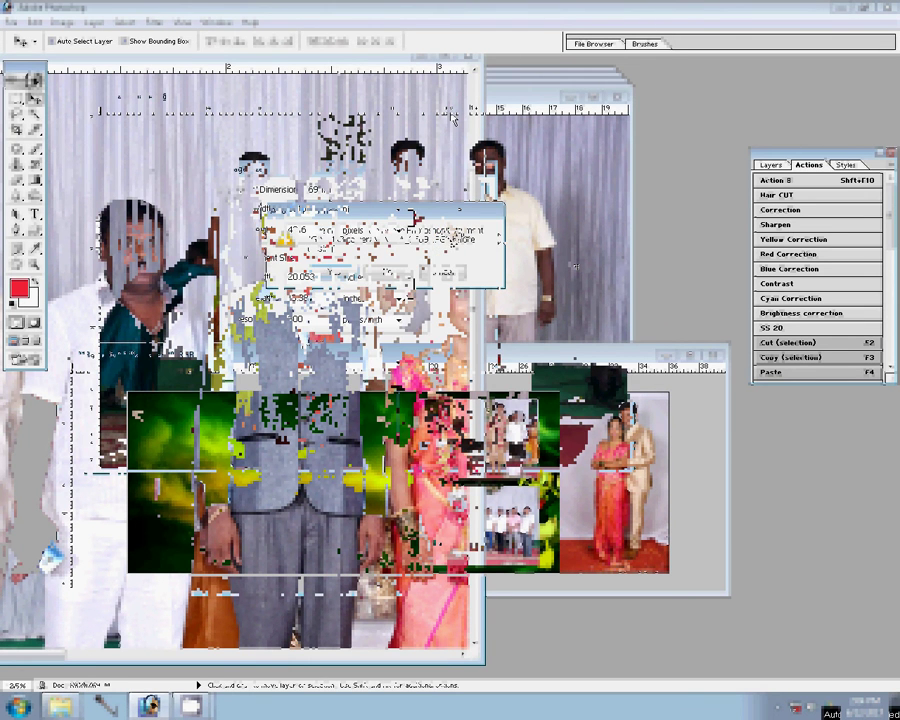
pyautogui.write('30')
pyautogui.press('Return')
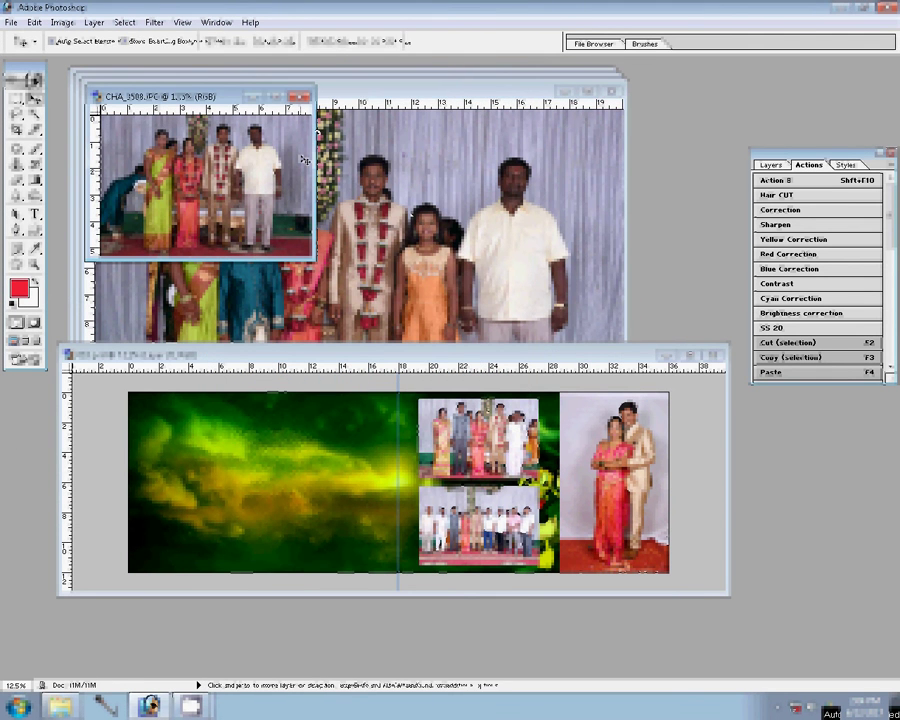
# Step: Fit CHA_3508 on screen, drag it into the album's upper-middle slot, and close its window
pyautogui.press('z')
pyautogui.click(334, 41)
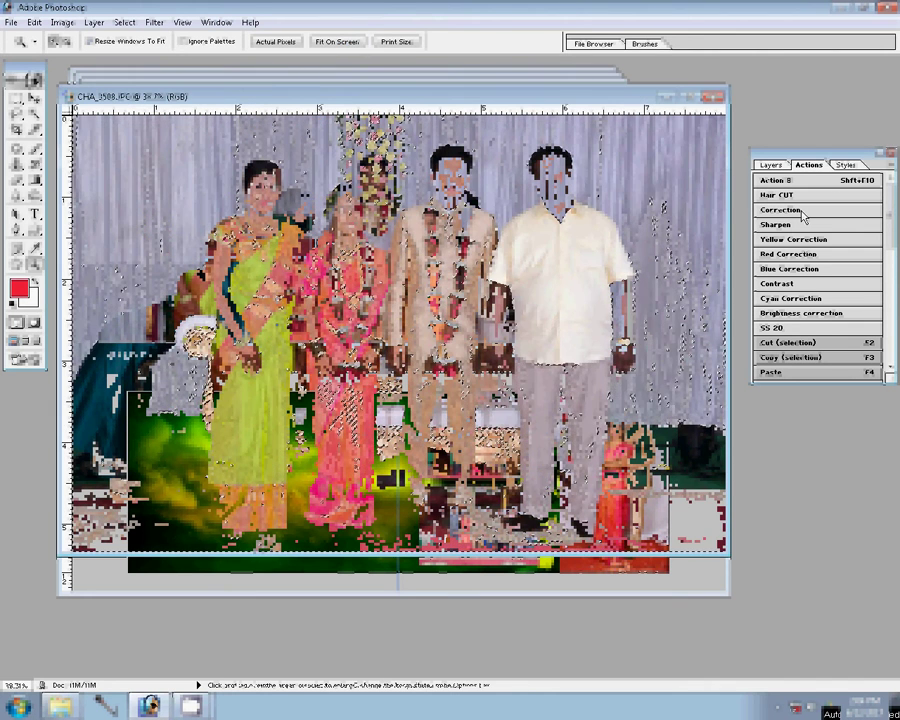
pyautogui.press('v')
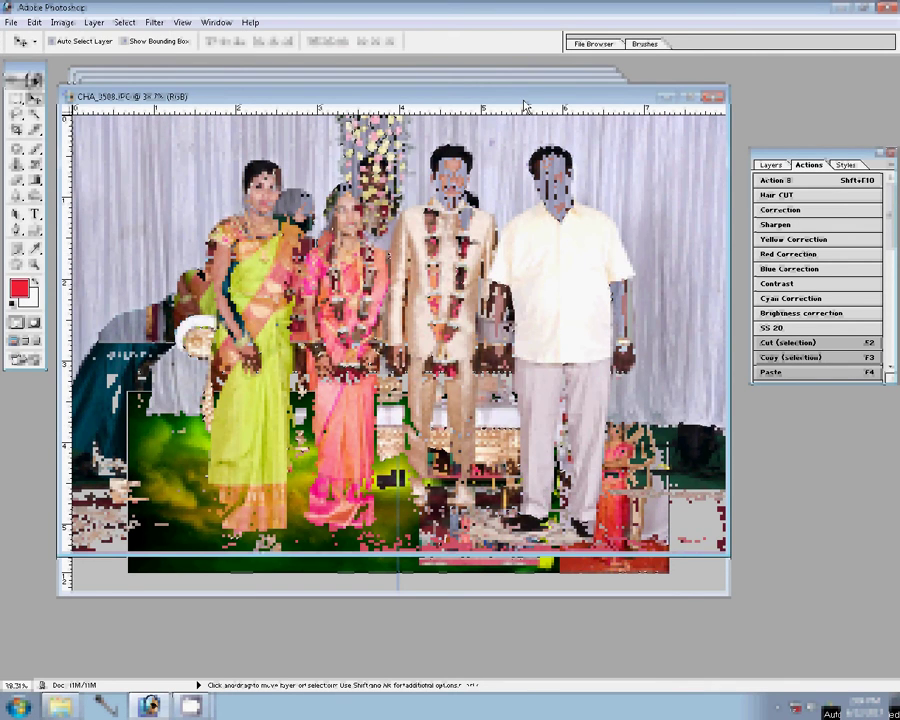
pyautogui.moveTo(401, 247)
pyautogui.mouseDown()
pyautogui.moveTo(650, 483)
pyautogui.moveTo(321, 426)
pyautogui.mouseUp()
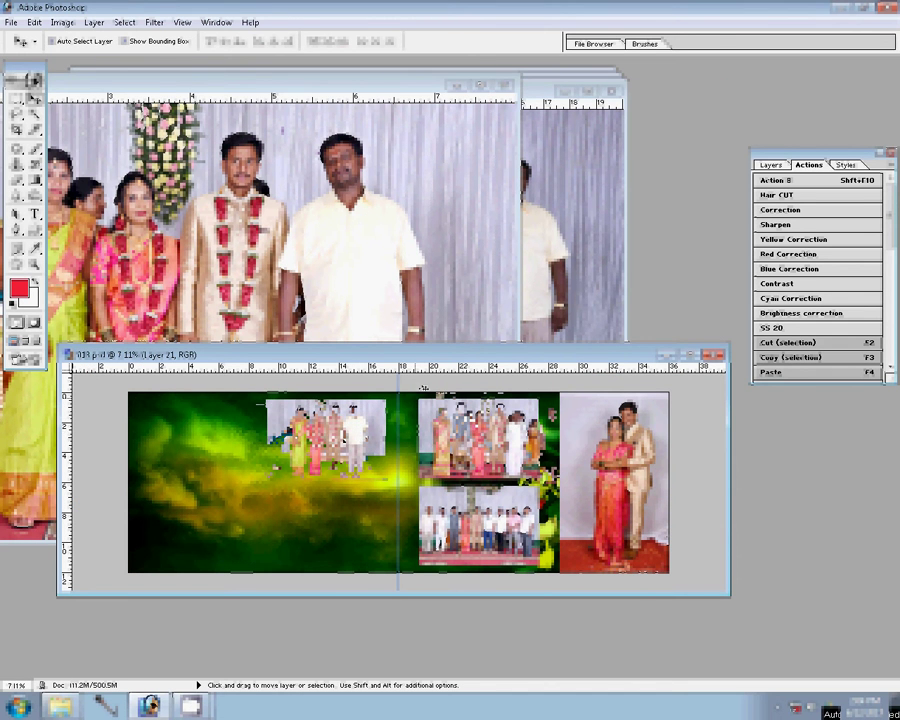
pyautogui.click(505, 85)
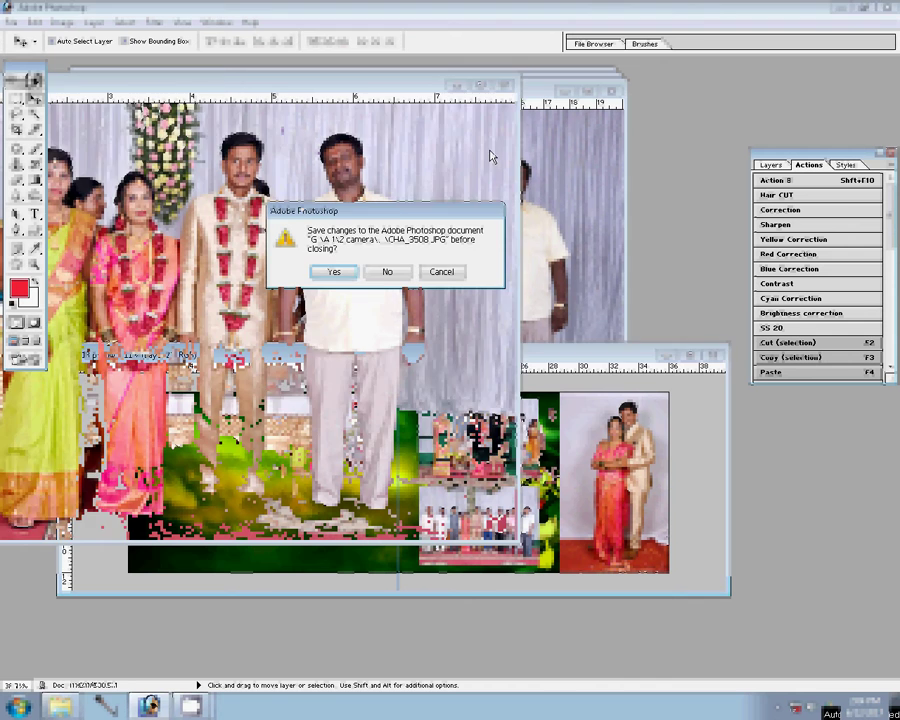
# Step: Discard CHA_3508 without saving, resize CHA_3507 via Image Size, and bring it forward
pyautogui.press('n')
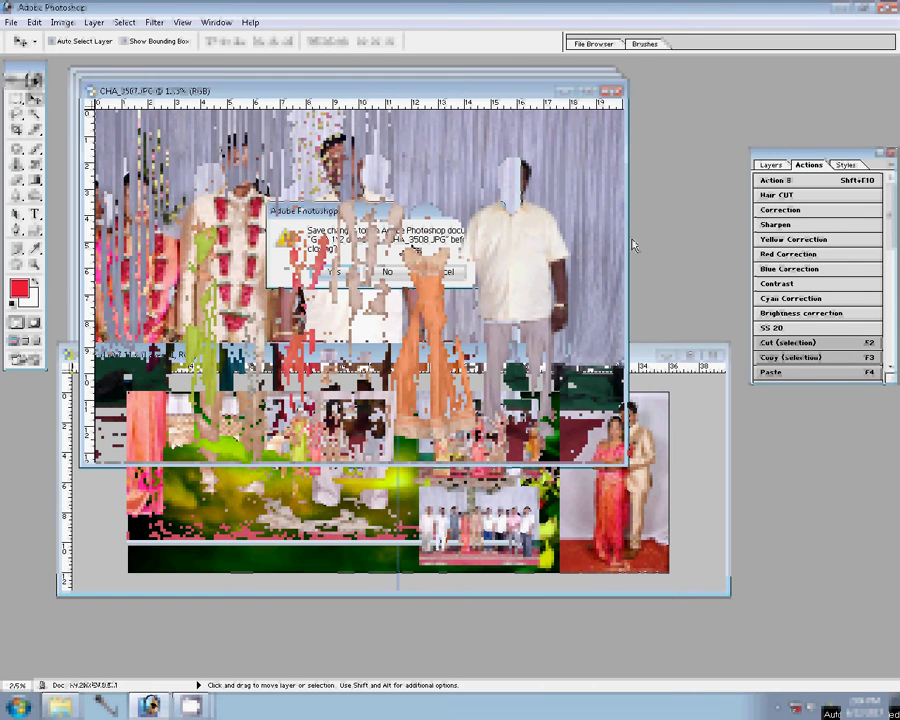
pyautogui.hotkey('ctrl', 'alt', 'i')
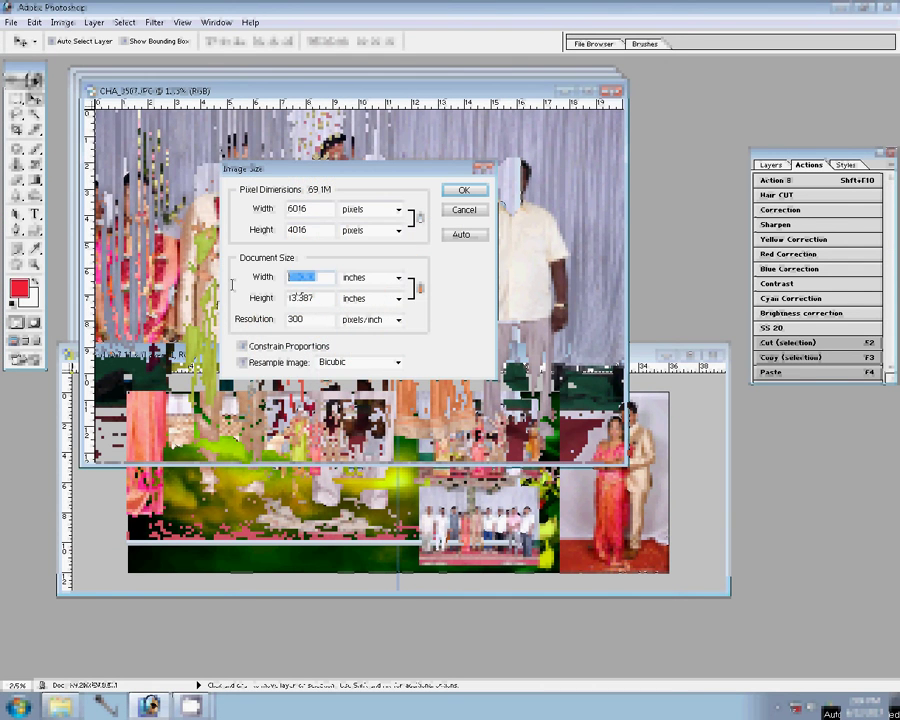
pyautogui.click(462, 190)
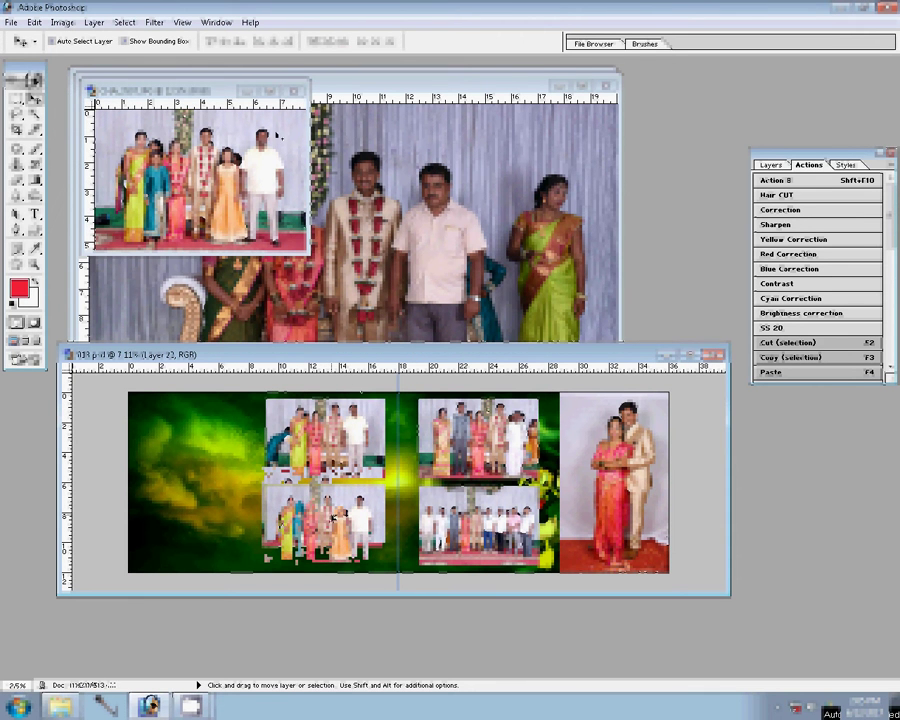
pyautogui.click(294, 92)
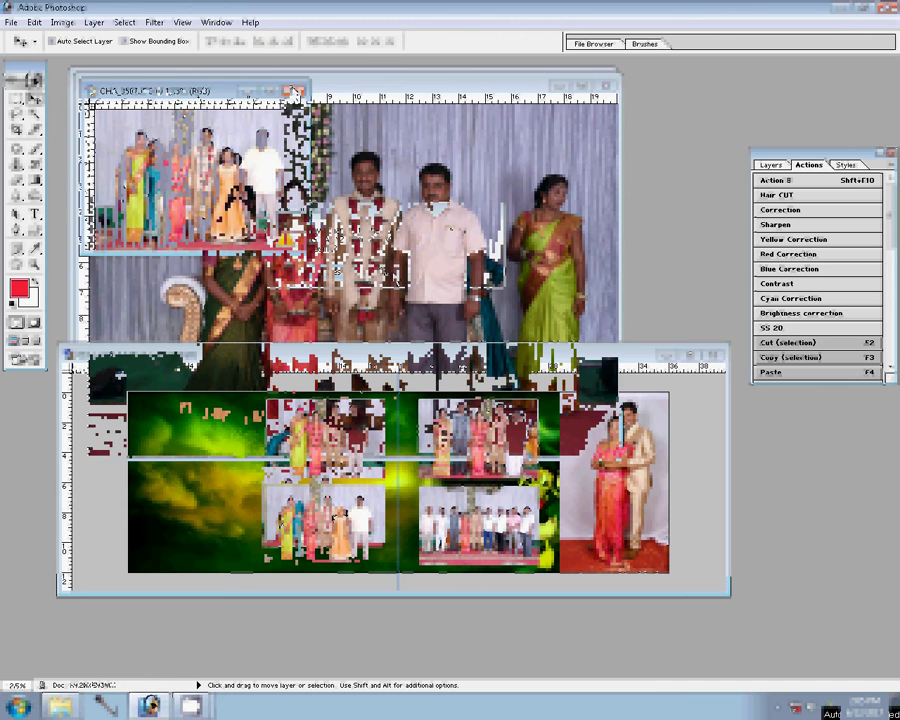
# Step: Close CHA_3507, resize CHA_3506, drop it into the album's top-left slot, and close its source
pyautogui.click(294, 92)
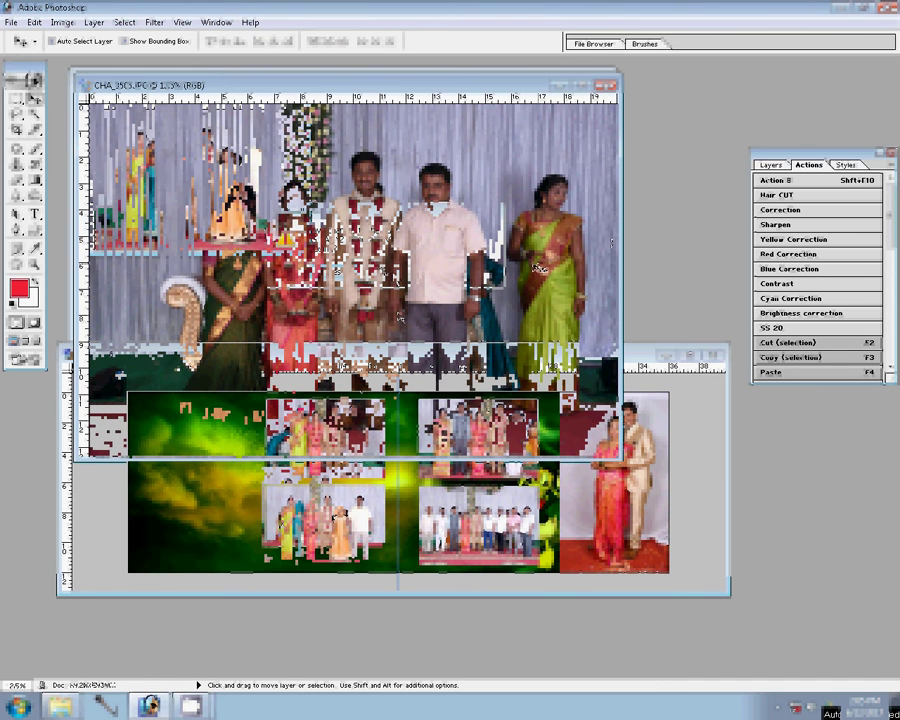
pyautogui.hotkey('ctrl', 'alt', 'i')
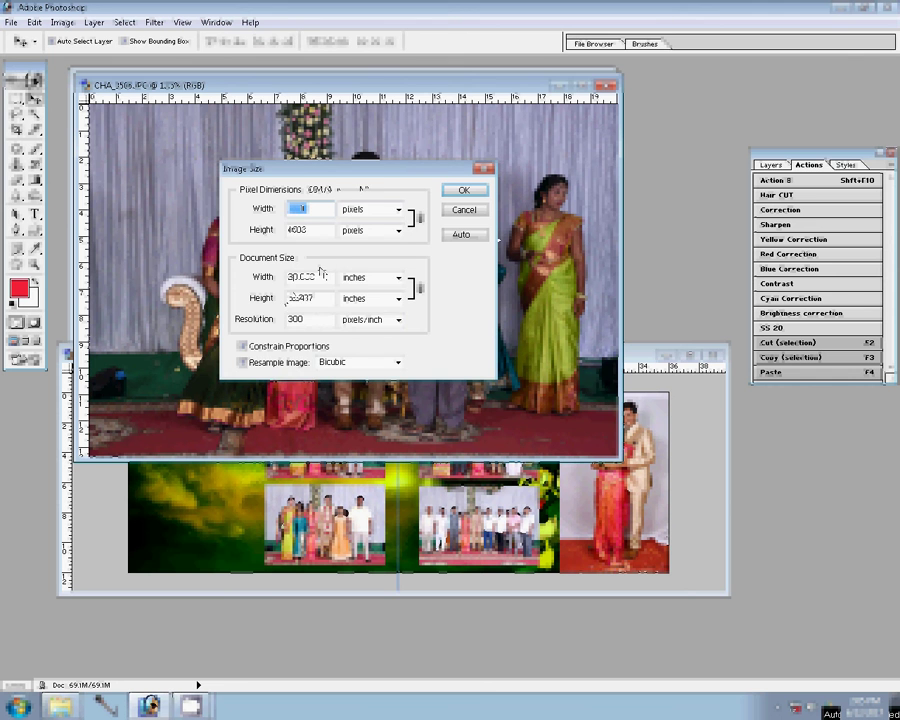
pyautogui.click(463, 190)
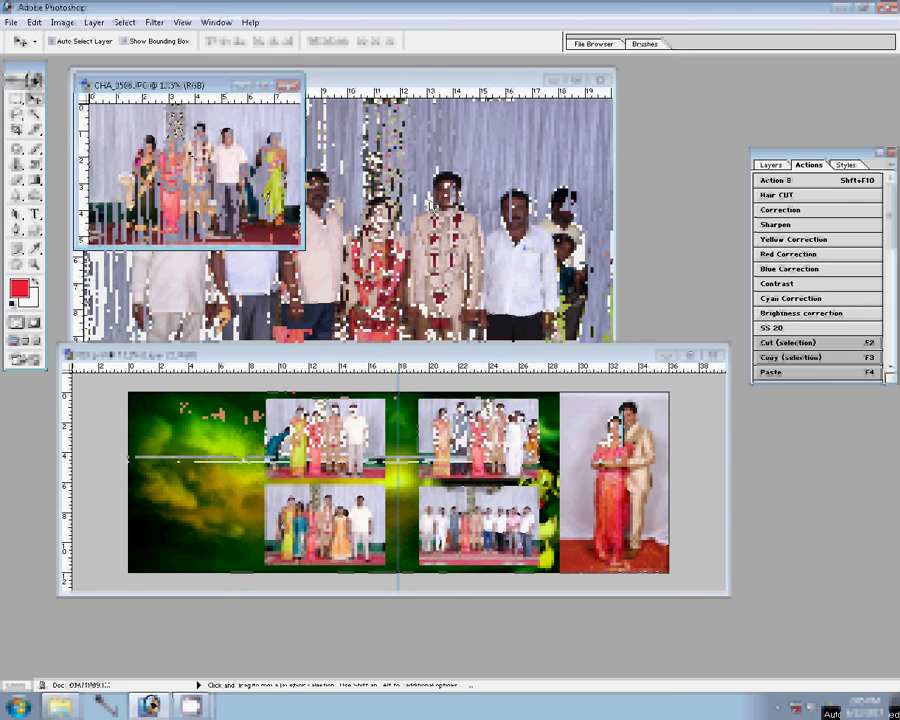
pyautogui.moveTo(135, 110)
pyautogui.mouseDown()
pyautogui.moveTo(160, 410)
pyautogui.moveTo(132, 450)
pyautogui.mouseUp()
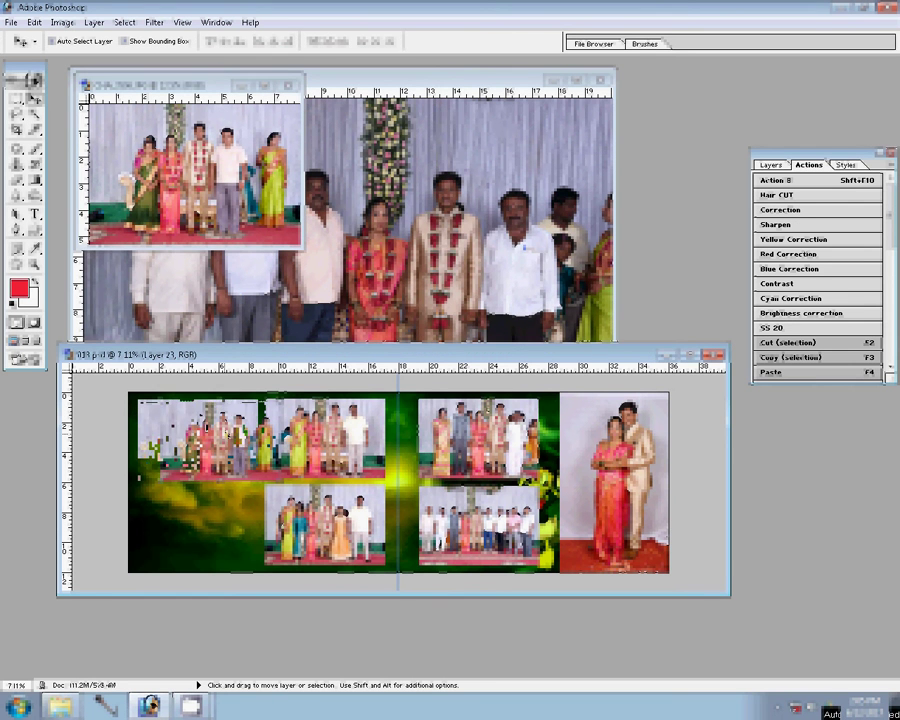
pyautogui.click(262, 112)
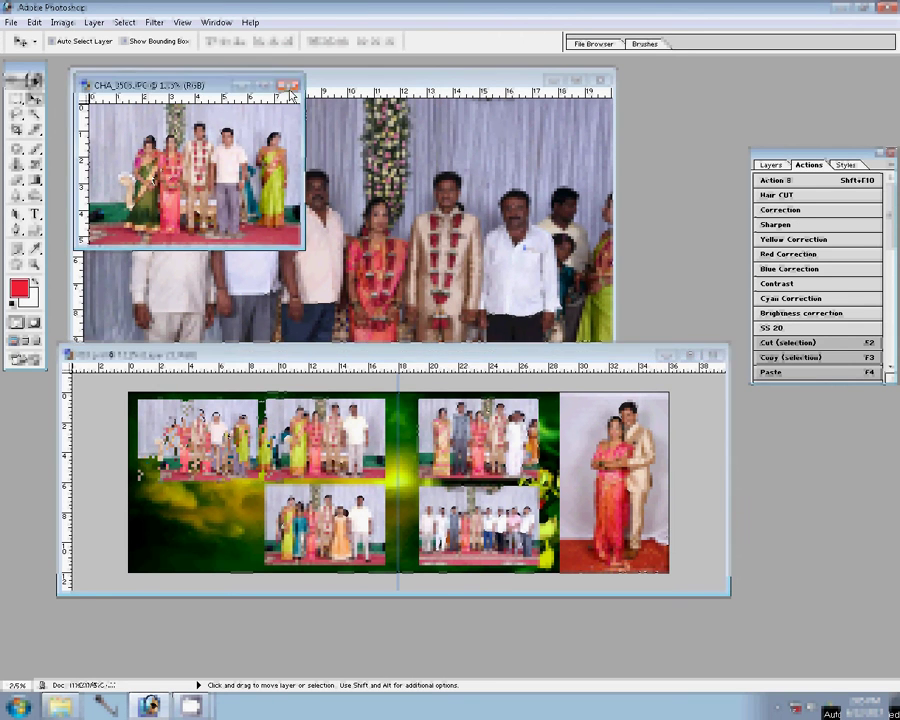
pyautogui.click(288, 85)
# Step: Resize and Correction-action CHA_3504, drop it bottom-left, and nudge the couple portrait left
pyautogui.press('Return')
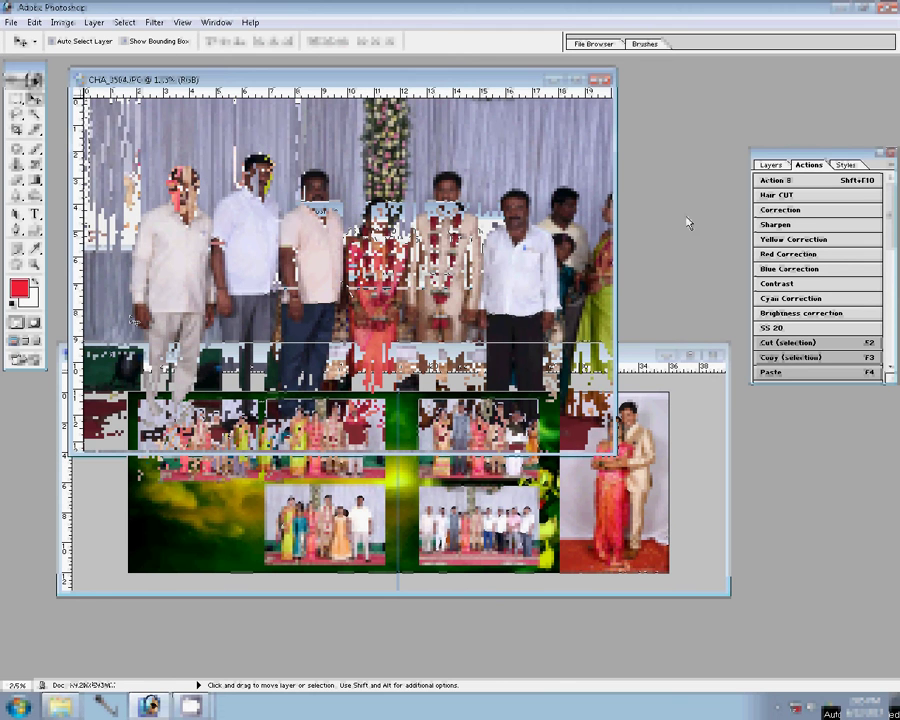
pyautogui.hotkey('ctrl', 'alt', 'i')
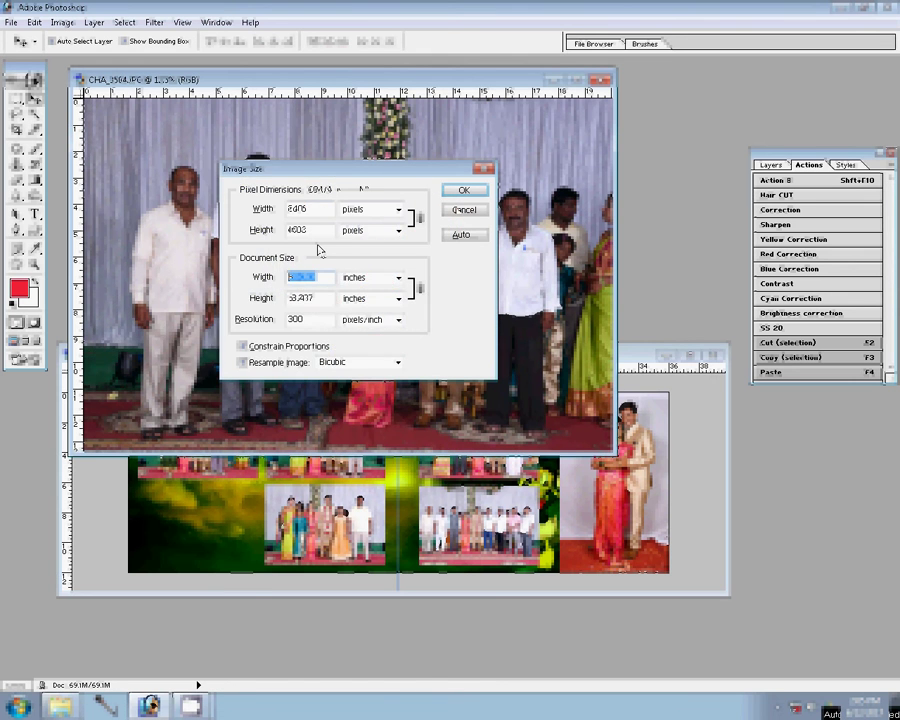
pyautogui.press('Return')
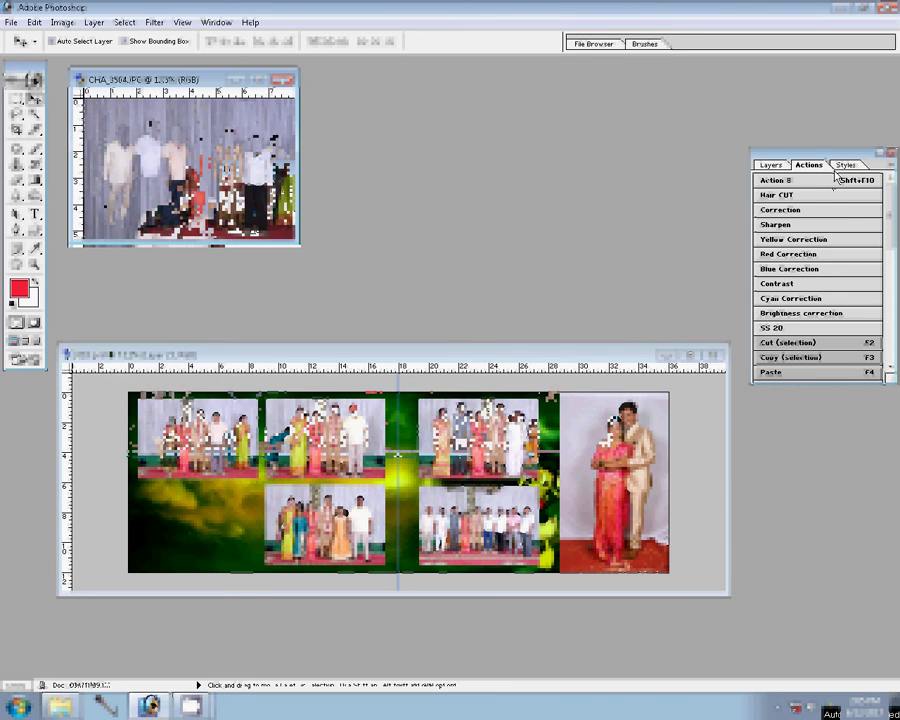
pyautogui.click(775, 209)
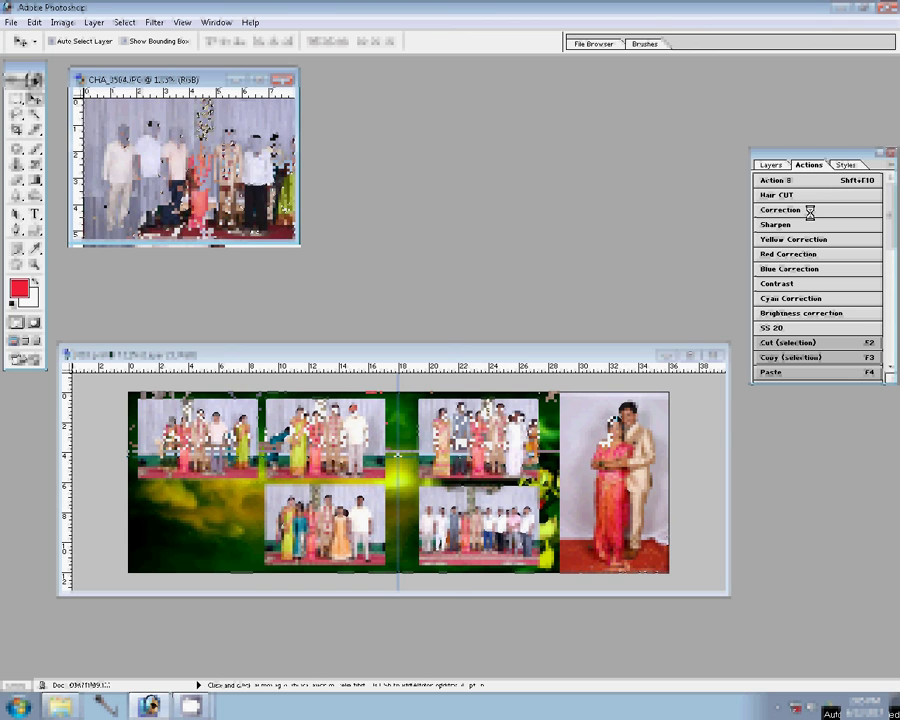
pyautogui.moveTo(205, 535); pyautogui.dragTo(188, 515)
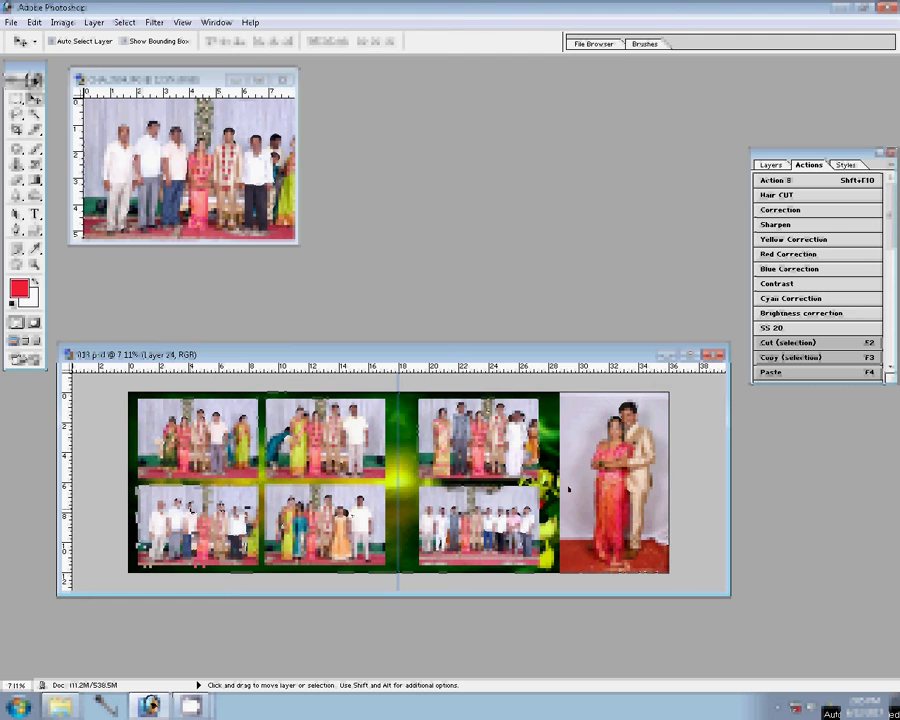
pyautogui.moveTo(633, 478); pyautogui.dragTo(620, 478)
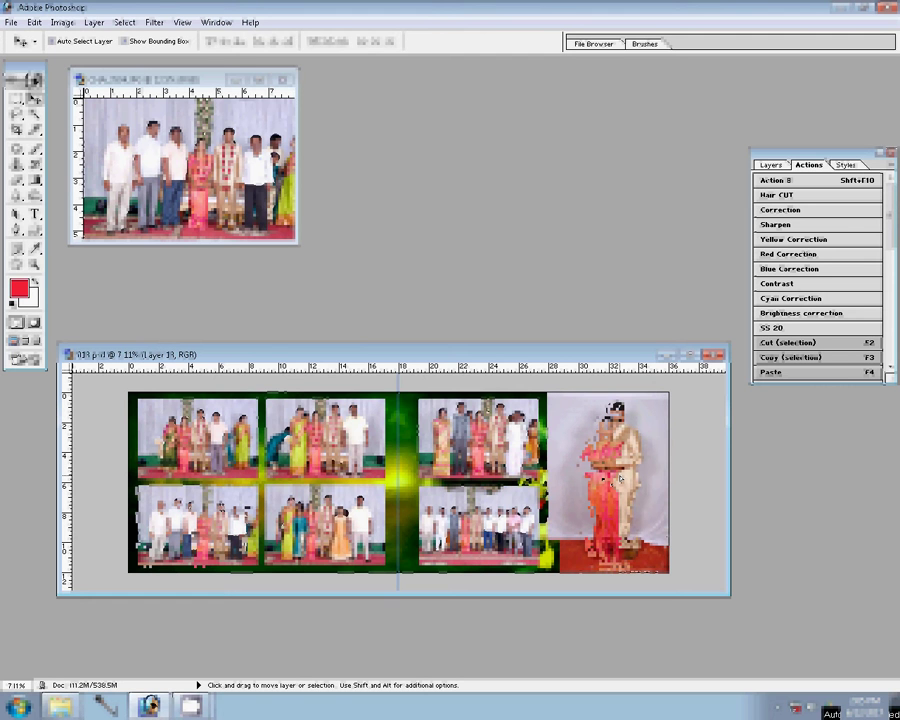
# Step: Erase the couple portrait's left edge into the green with a 100% opacity, 700 px eraser
pyautogui.hotkey('ctrl', 't')
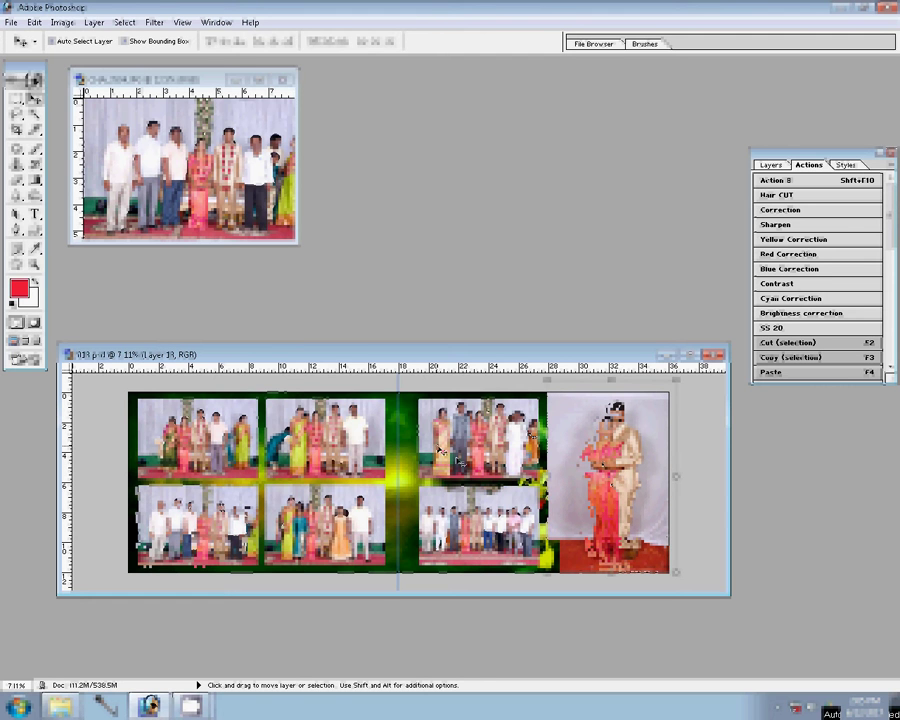
pyautogui.press('b')
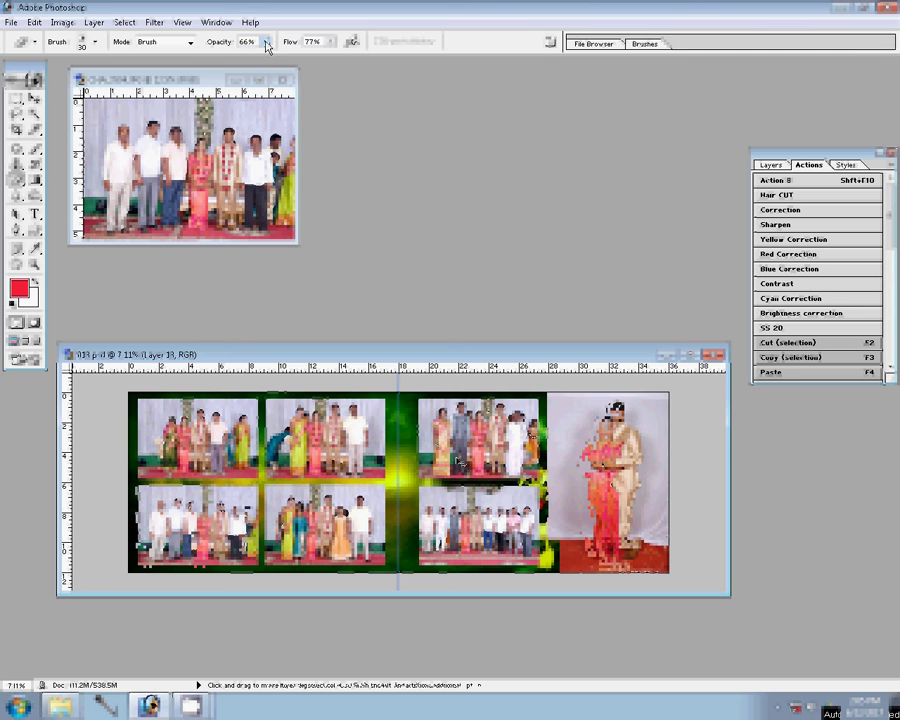
pyautogui.click(267, 46)
pyautogui.moveTo(261, 56); pyautogui.dragTo(325, 54)
pyautogui.press(']')
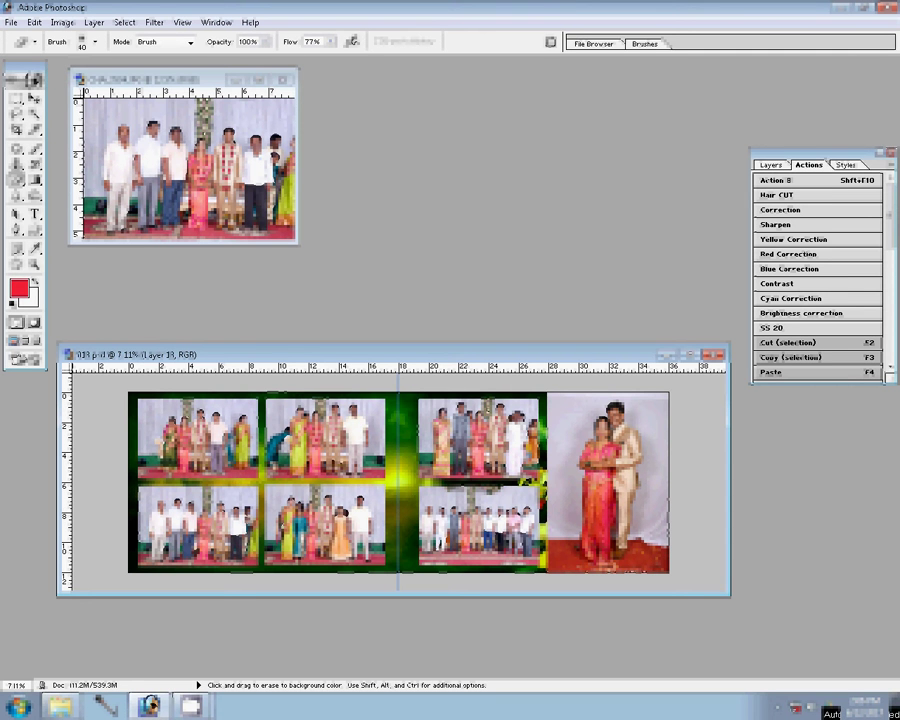
pyautogui.press(']')
pyautogui.press(']')
pyautogui.press(']')
pyautogui.press(']')
pyautogui.press(']')
pyautogui.press(']')
pyautogui.press(']')
pyautogui.press(']')
pyautogui.press(']')
pyautogui.moveTo(551, 398); pyautogui.dragTo(550, 560)
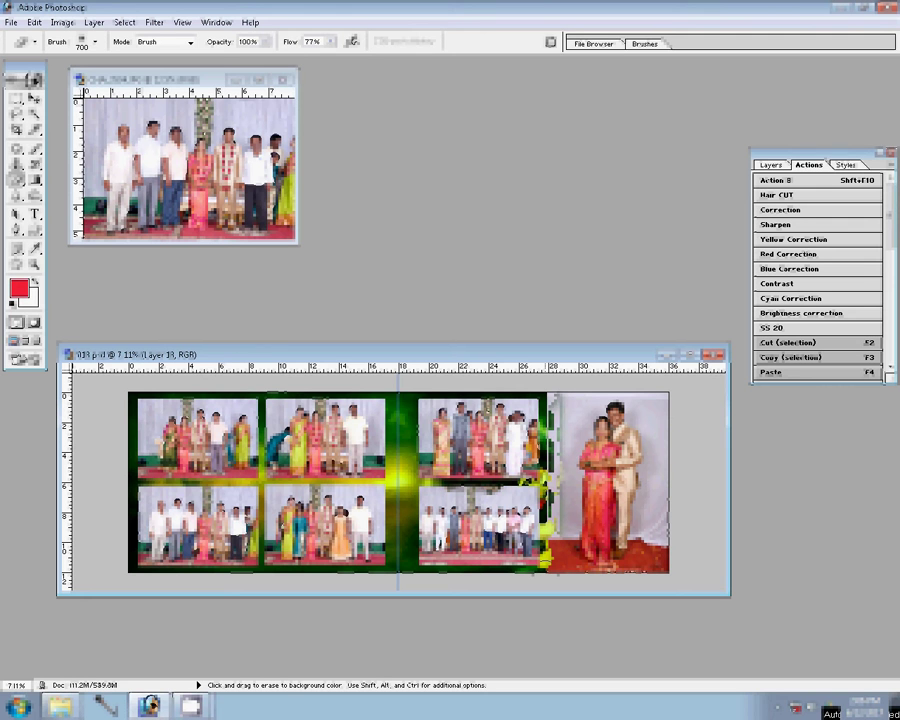
pyautogui.hotkey('shift', 'e')
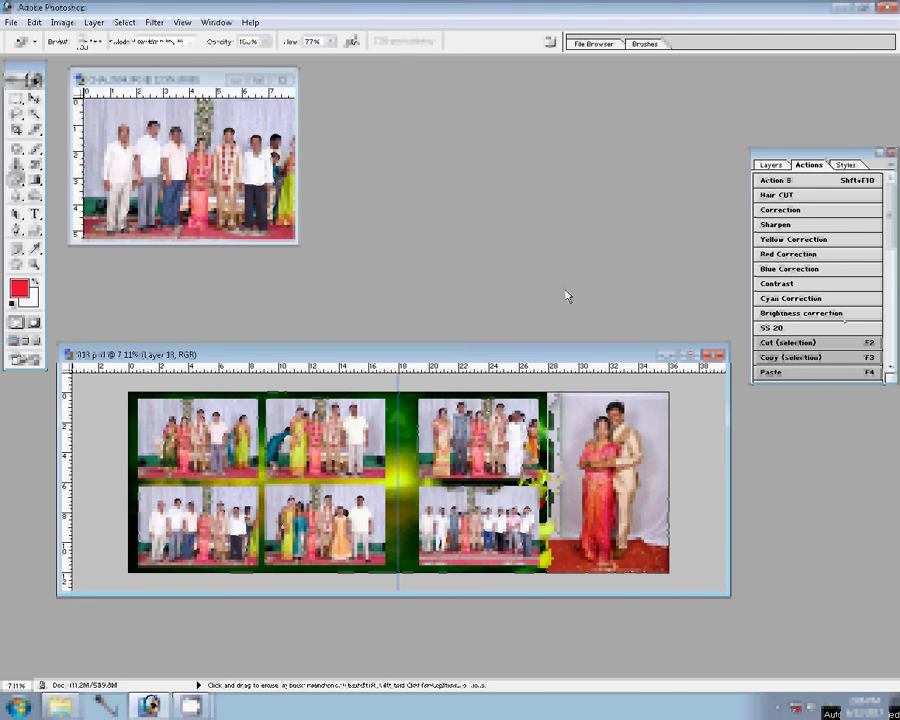
pyautogui.press('v')
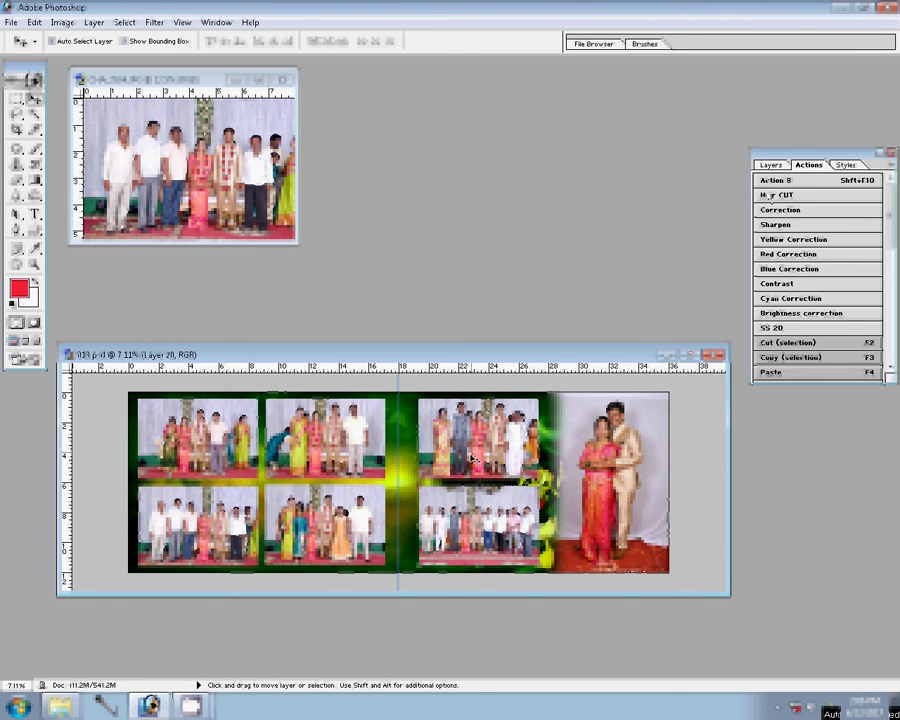
# Step: Add a Stroke layer style to the group photo layer
pyautogui.click(771, 165)
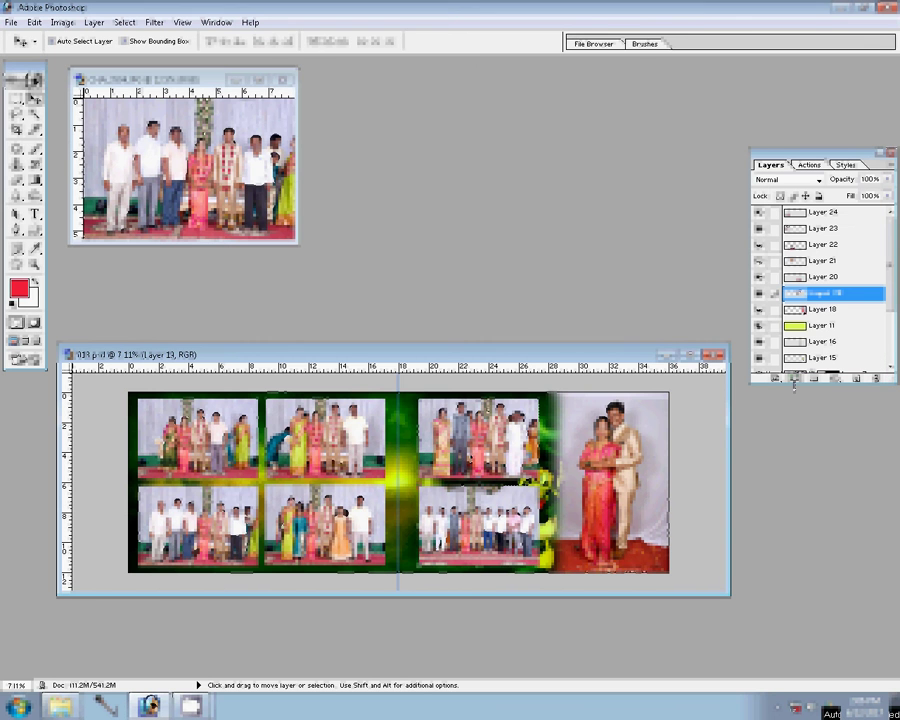
pyautogui.click(794, 380)
pyautogui.click(810, 556)
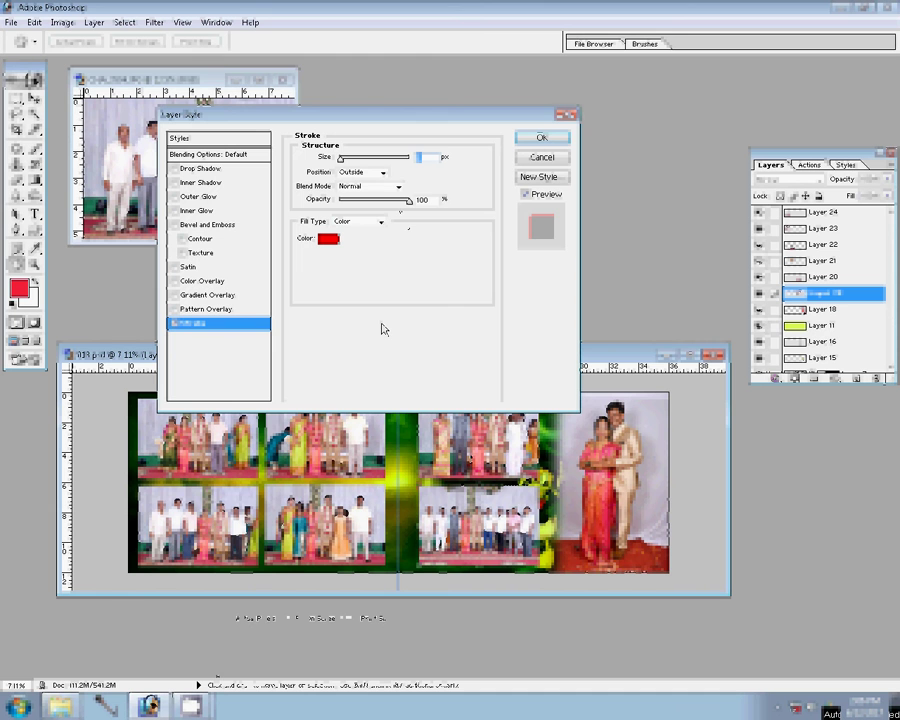
# Step: Set the stroke size to 22 px, switch Fill Type to Pattern, and open the pattern picker menu
pyautogui.click(429, 157)
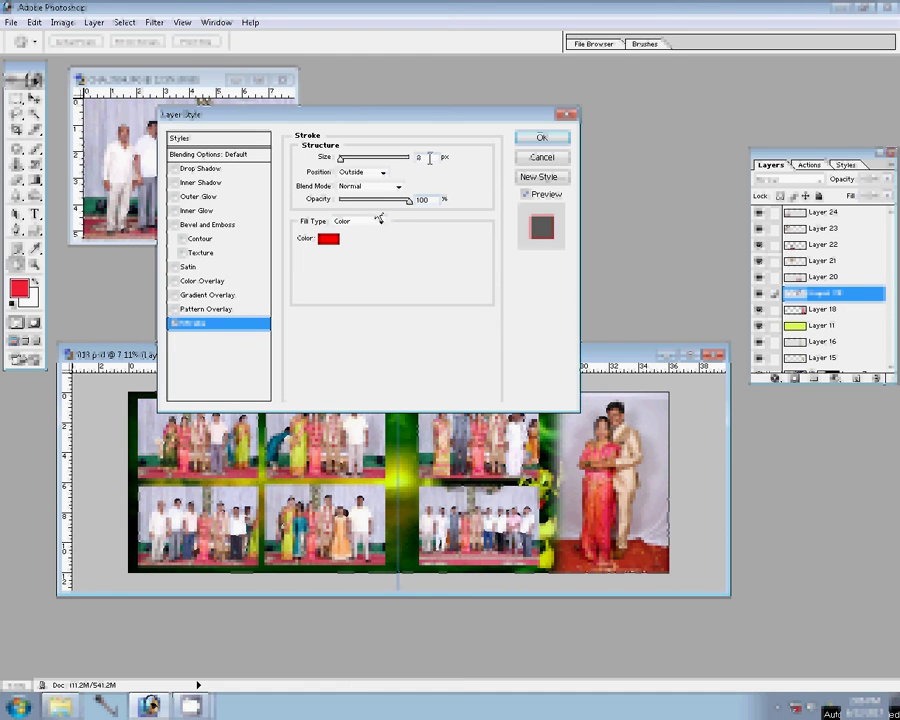
pyautogui.press('BackSpace')
pyautogui.write('20')
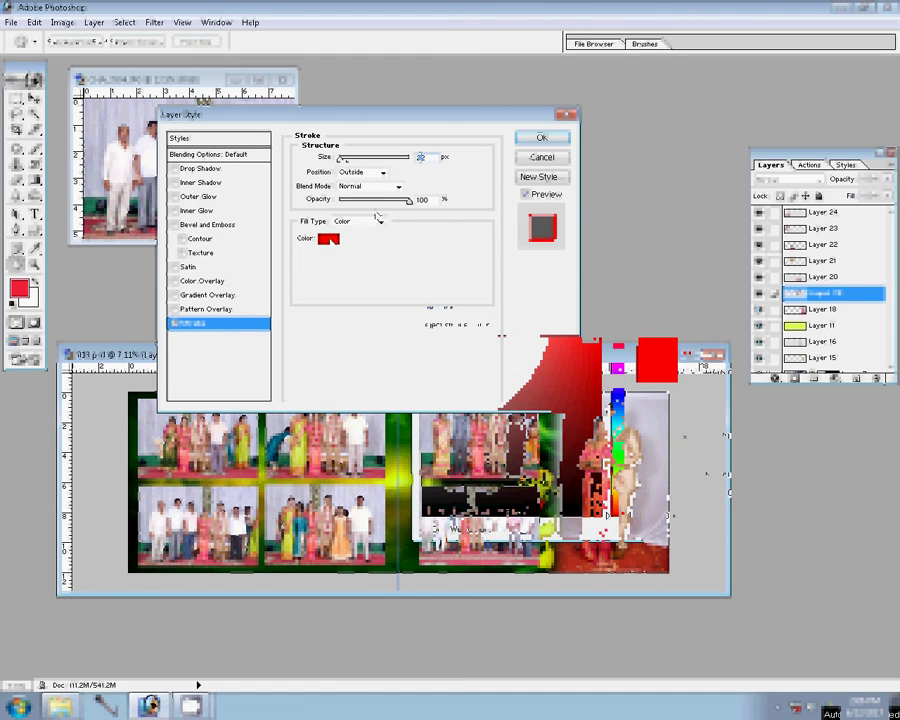
pyautogui.click(378, 220)
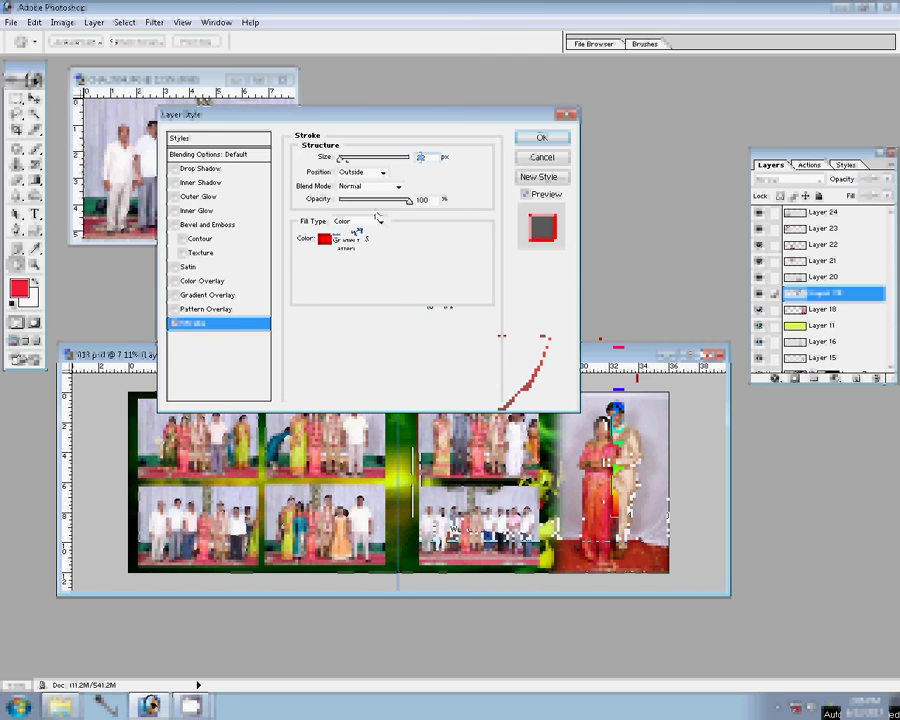
pyautogui.press('Down')
pyautogui.press('Down')
pyautogui.press('Return')
pyautogui.click(355, 252)
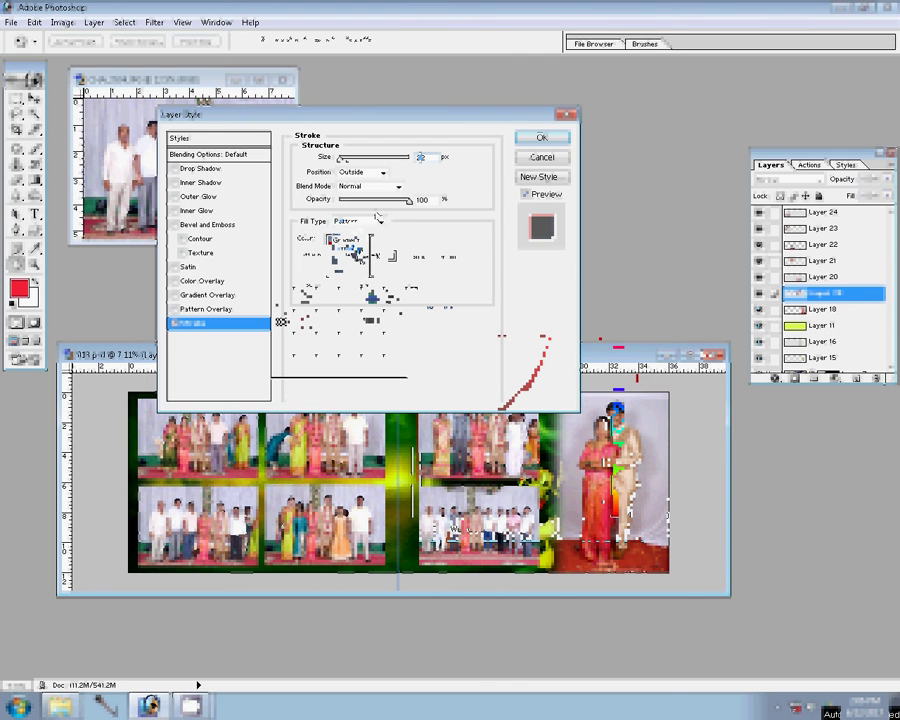
pyautogui.click(436, 299)
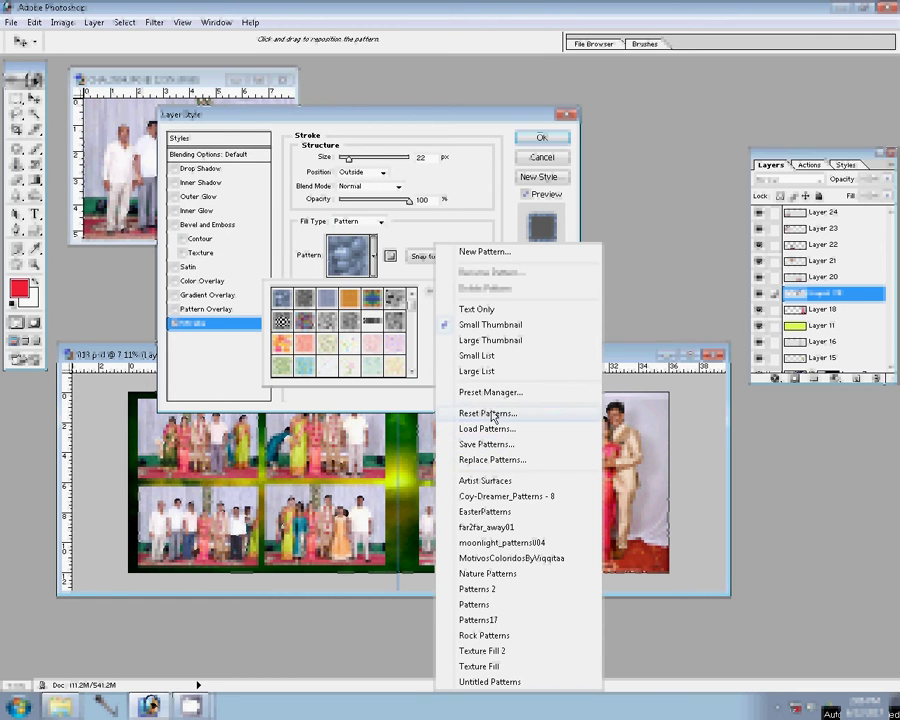
# Step: Replace the patterns with a loaded library and apply the stroke using the grainy grey texture
pyautogui.click(493, 414)
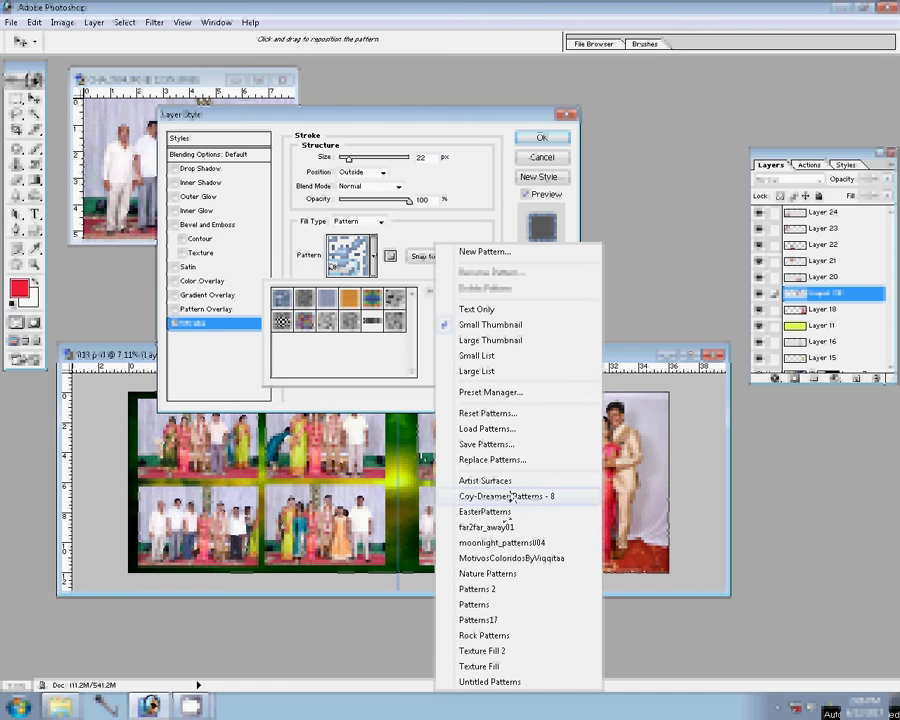
pyautogui.click(489, 681)
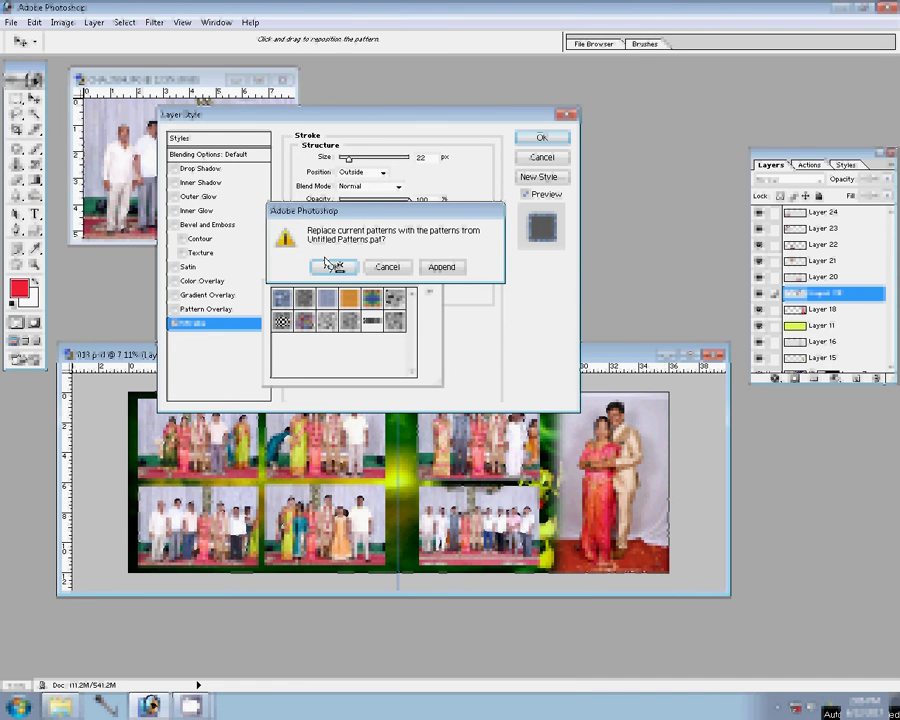
pyautogui.click(333, 266)
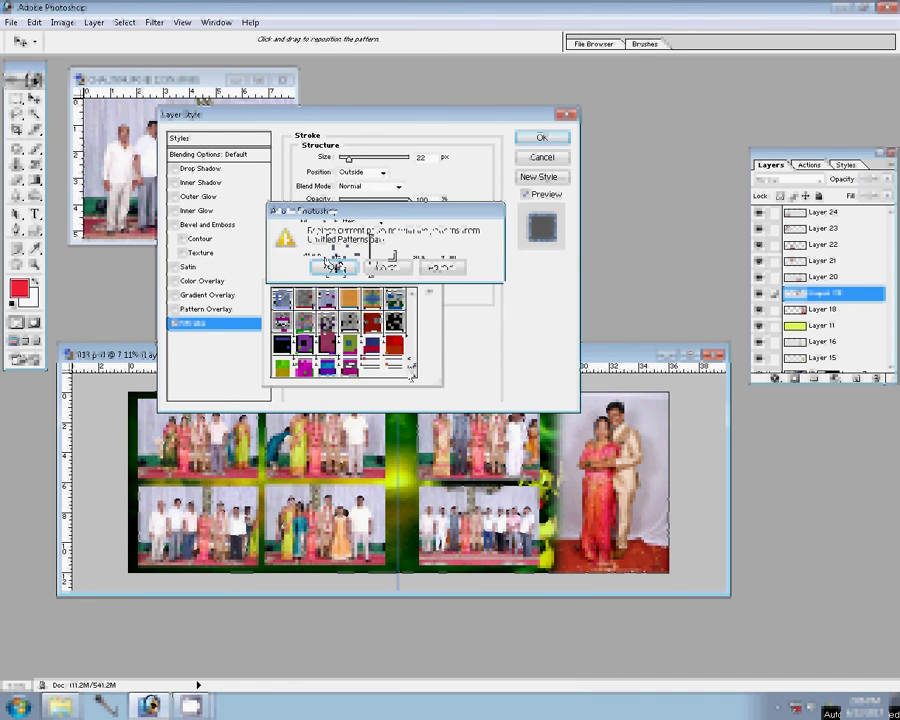
pyautogui.click(429, 291)
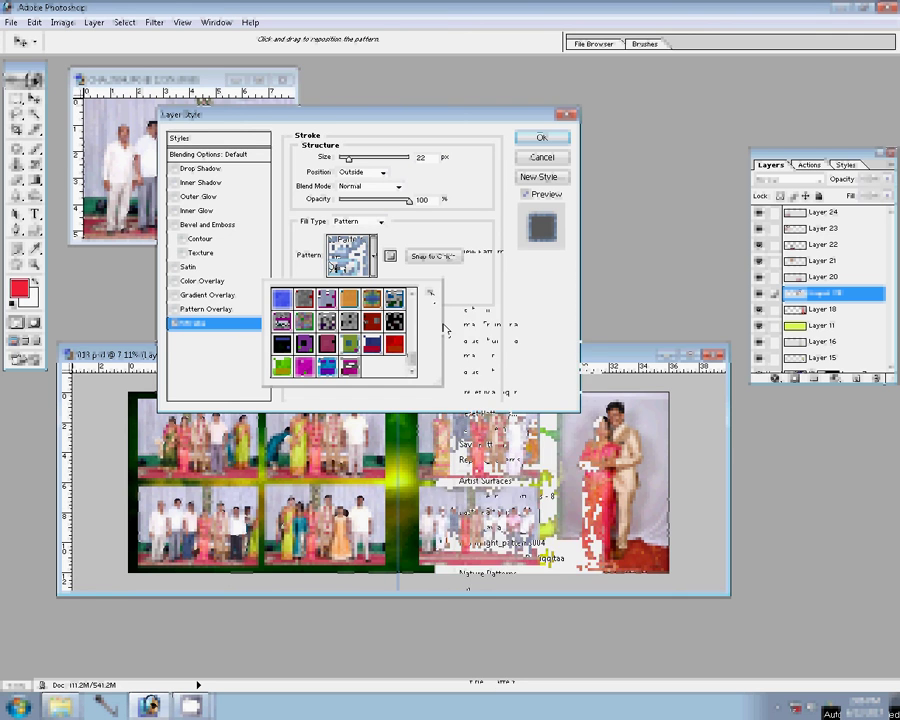
pyautogui.click(467, 585)
pyautogui.click(341, 263)
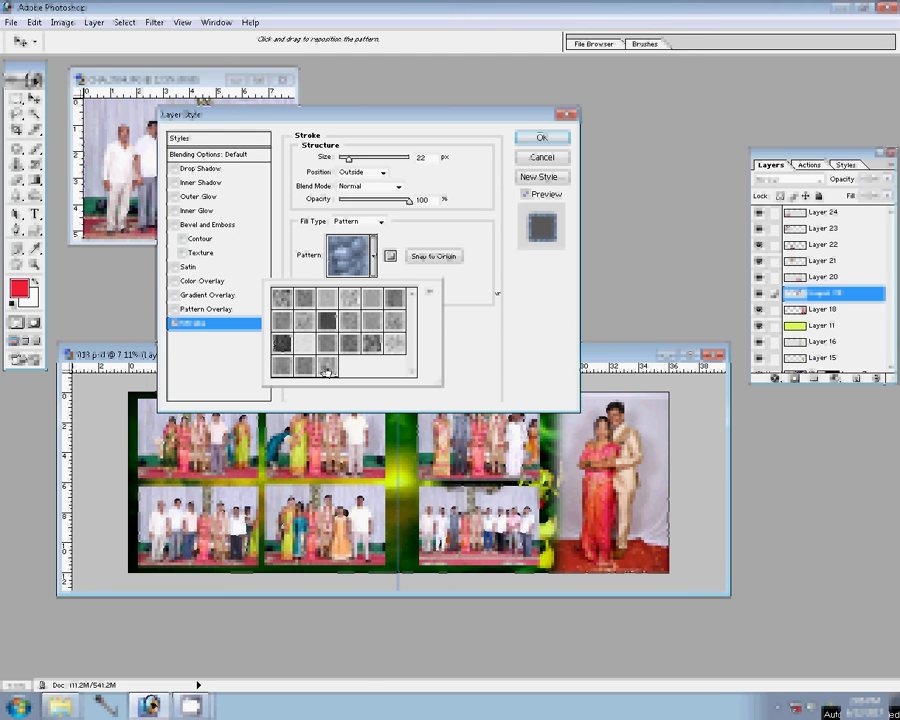
pyautogui.click(326, 369)
pyautogui.press('Return')
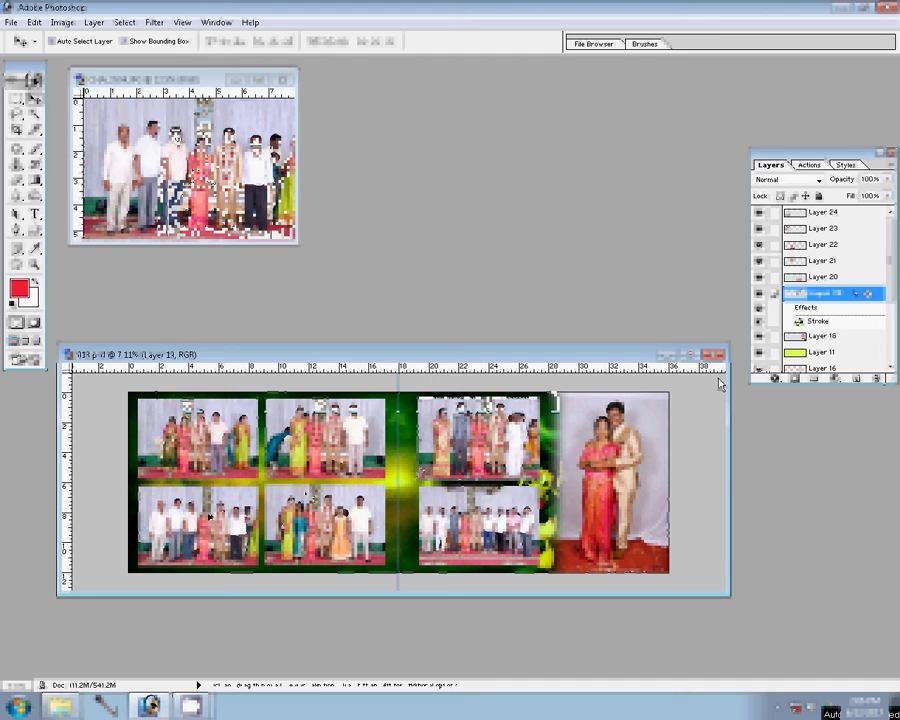
# Step: Select the stacked photo layers and merge them with Ctrl+E
pyautogui.click(213, 512)
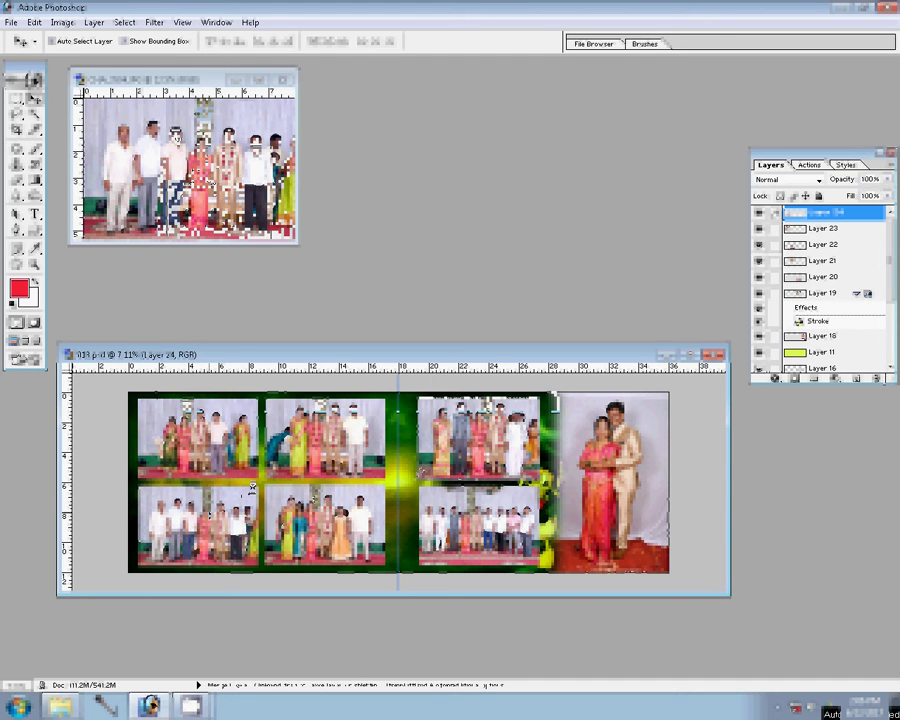
pyautogui.click(621, 468)
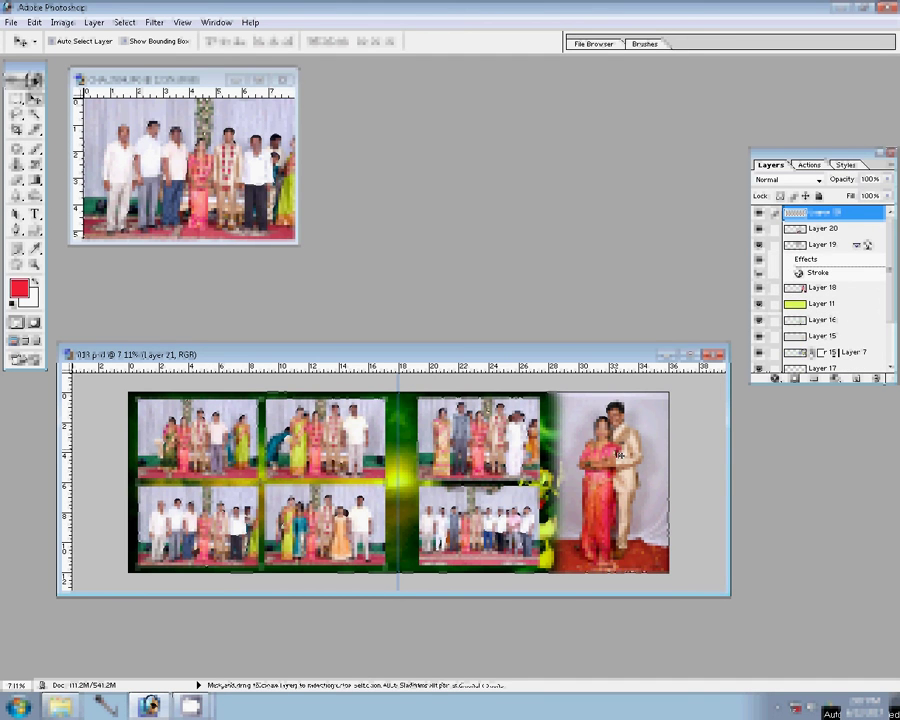
pyautogui.hotkey('ctrl', 'e')
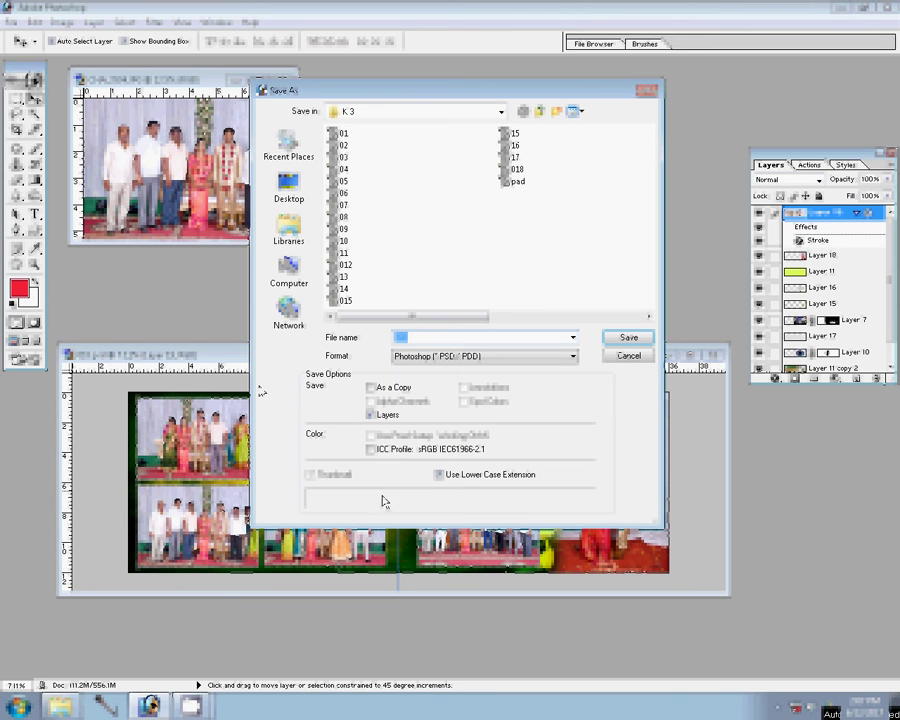
# Step: Save the spread as 46.psd in the 00 folder on the local disk
pyautogui.click(540, 112)
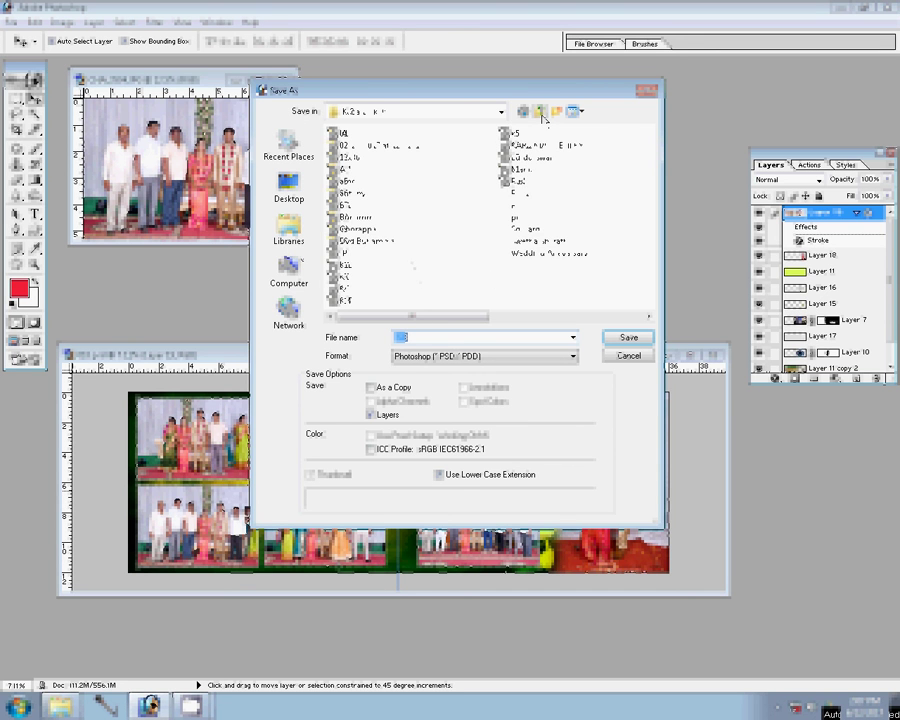
pyautogui.click(540, 112)
pyautogui.click(540, 112)
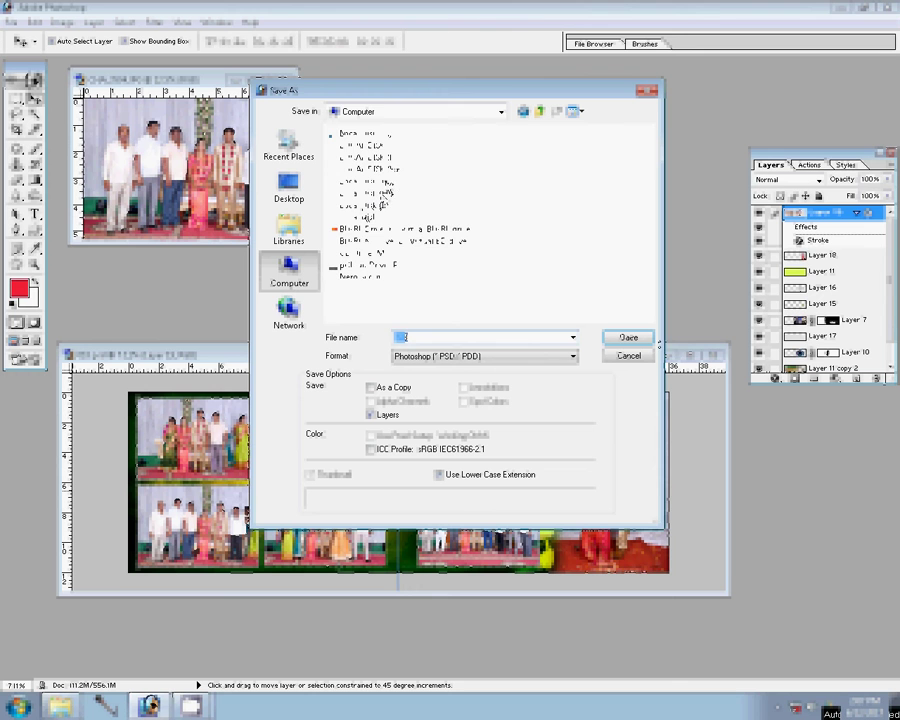
pyautogui.doubleClick(381, 199)
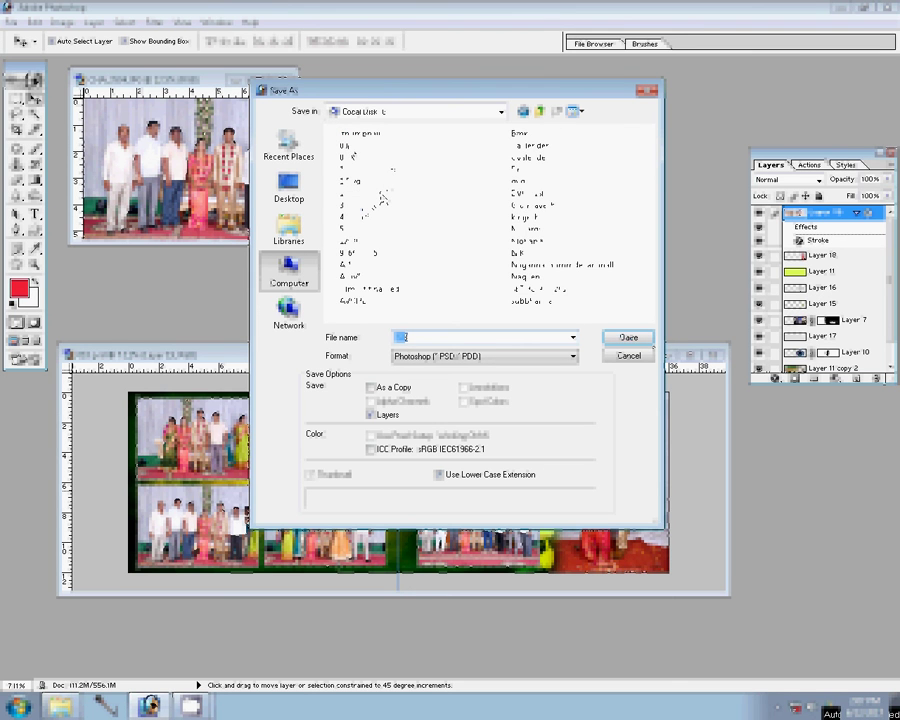
pyautogui.doubleClick(362, 211)
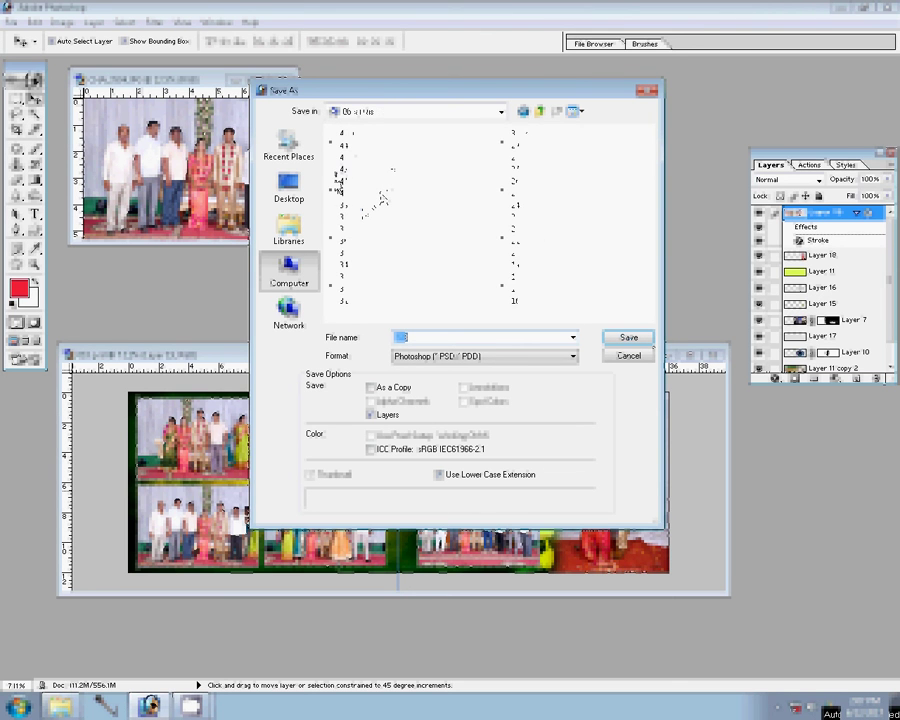
pyautogui.write('4')
pyautogui.write('6')
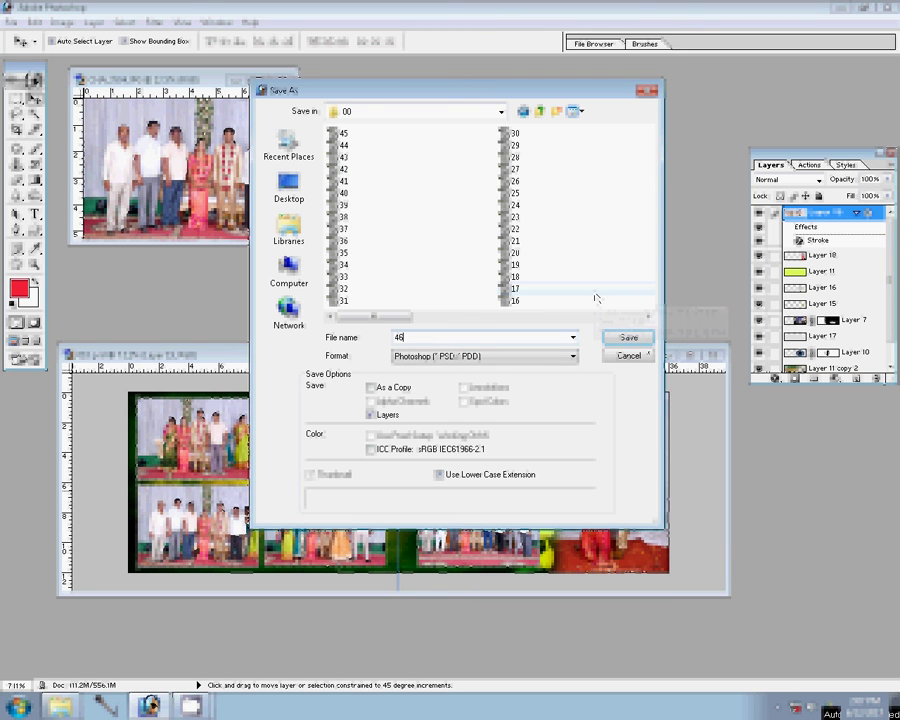
pyautogui.press('Return')
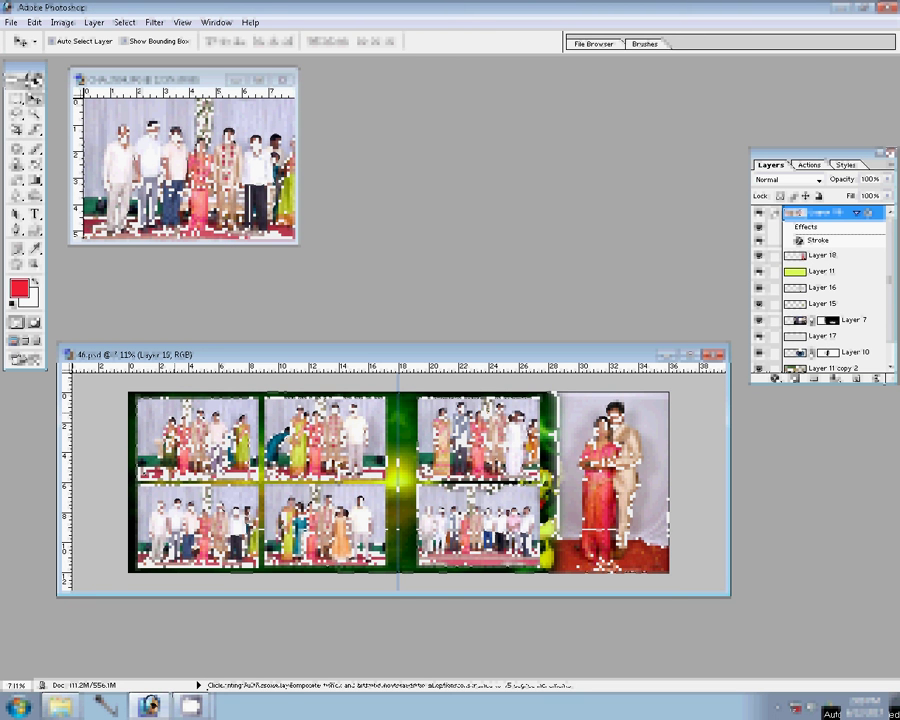
# Step: Close the small group photo document without saving changes
pyautogui.click(283, 79)
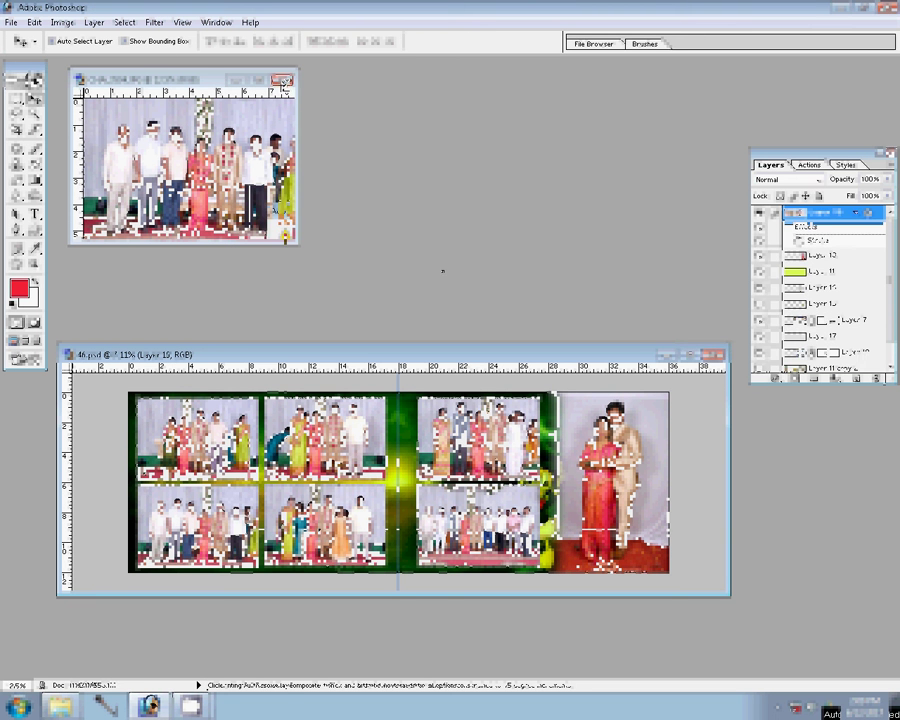
pyautogui.click(388, 271)
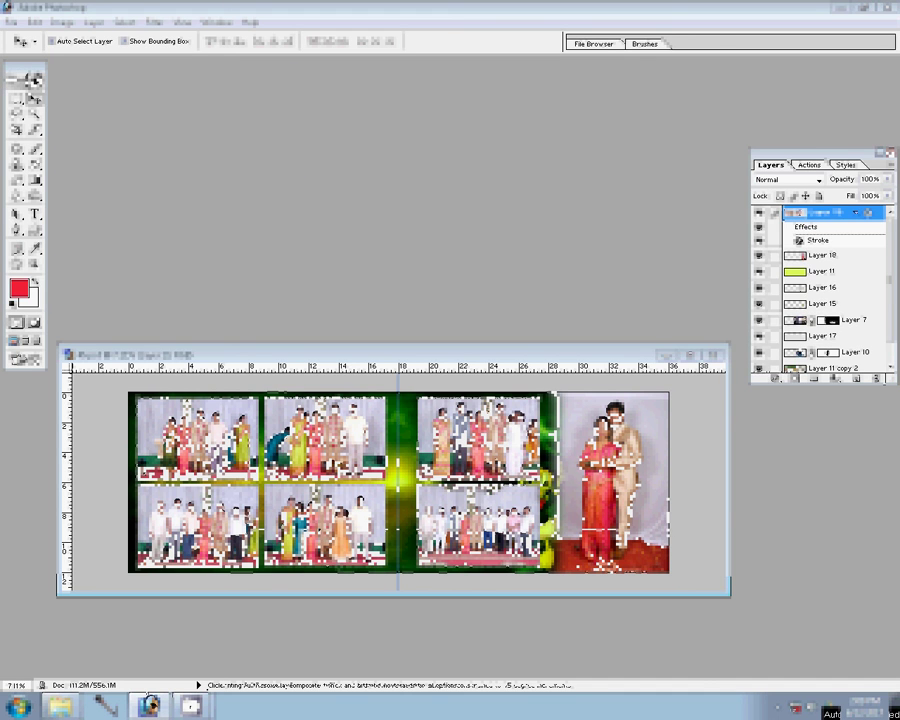